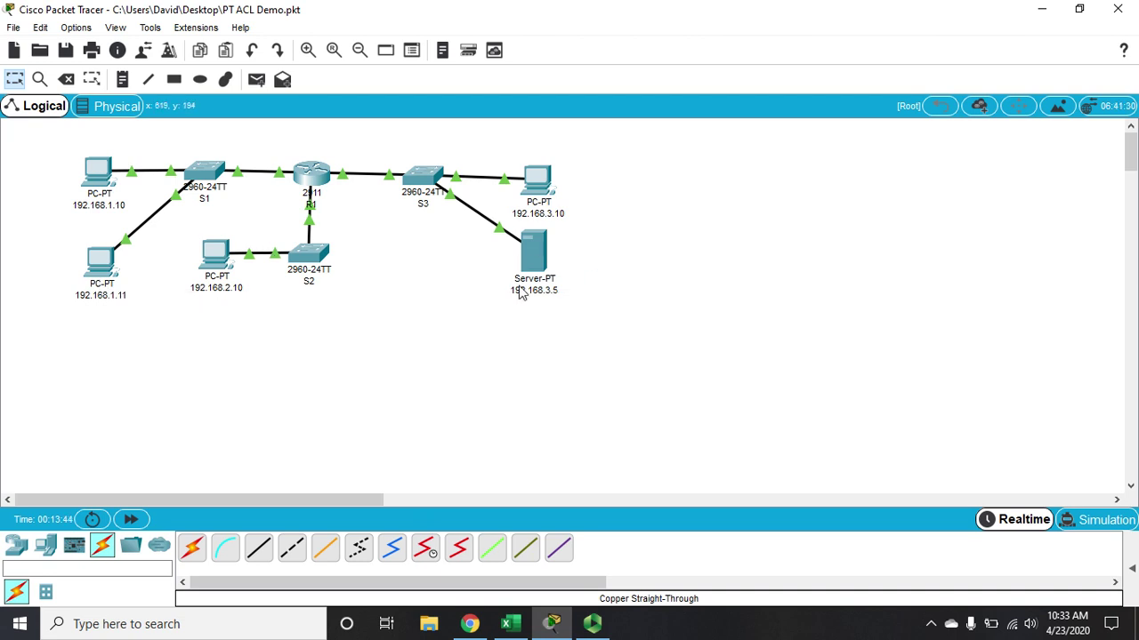
Step: Open router R1's command line interface in a maximized window and start the console session
mouse_move(530, 261)
mouse_move(311, 208)
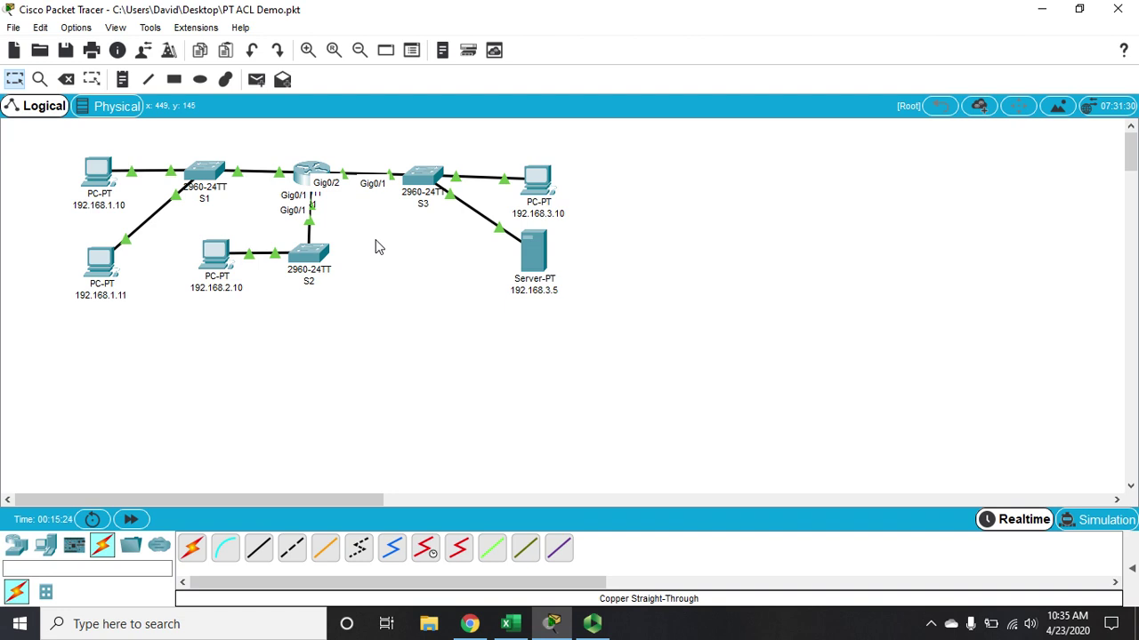
left_click(311, 169)
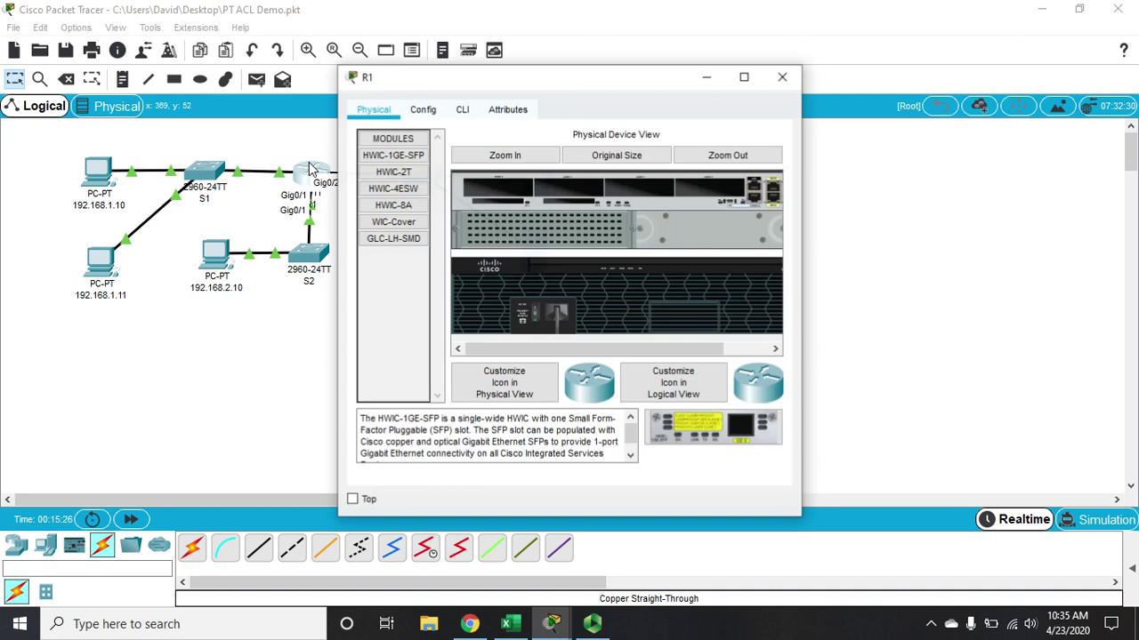
left_click(462, 109)
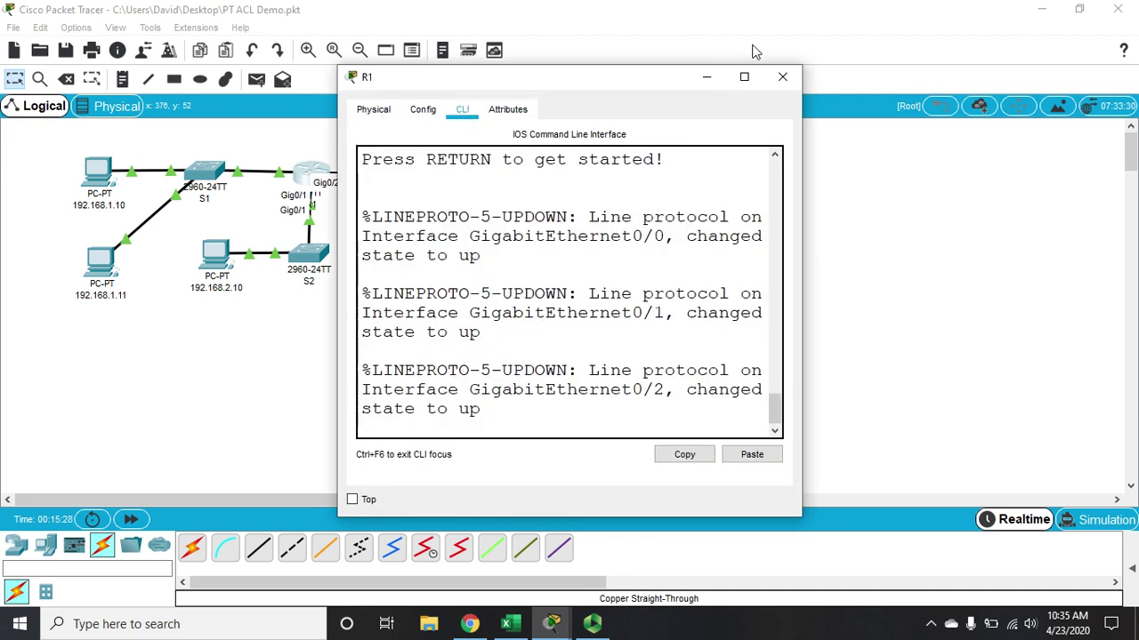
left_click(744, 76)
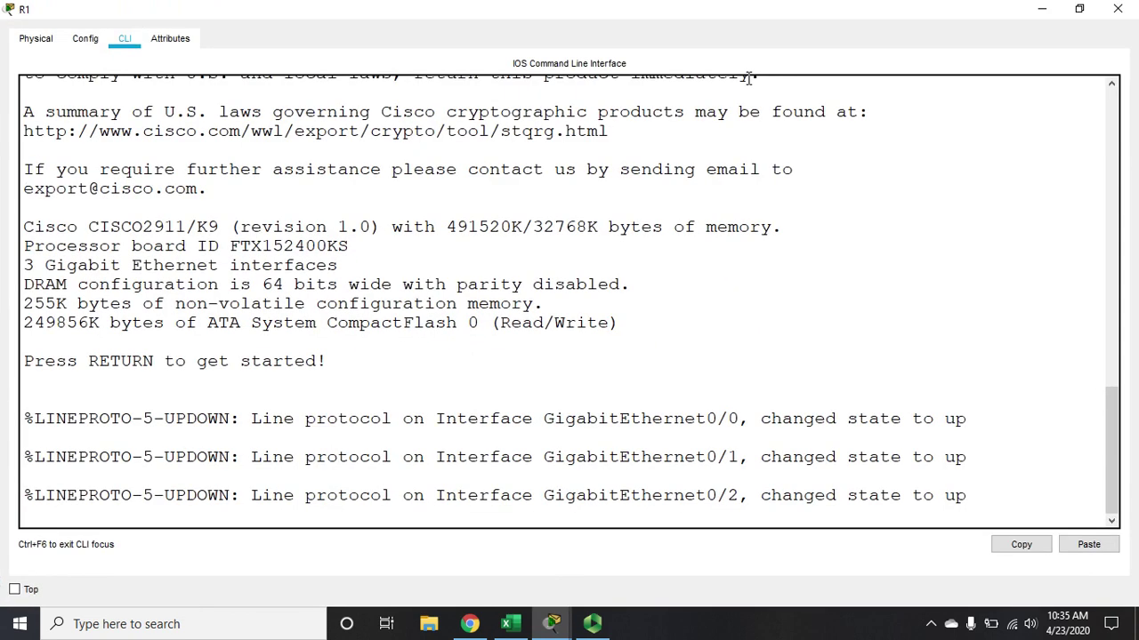
left_click(740, 265)
key("Return")
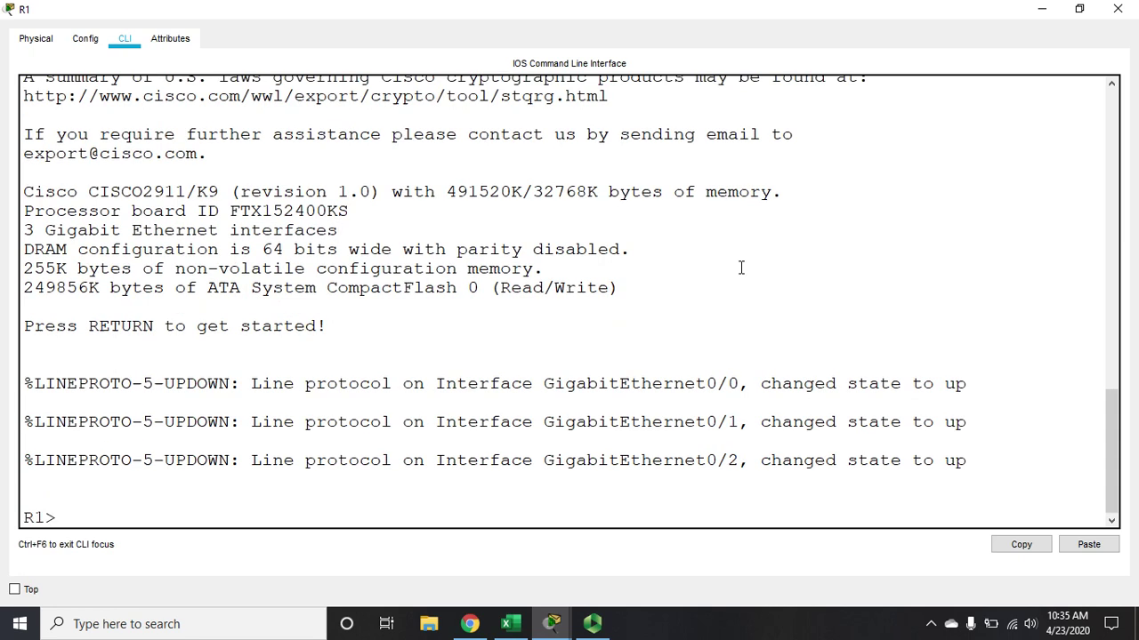
Step: Enter privileged EXEC mode on R1, continuing into global configuration mode
type("en")
key("Return")
type("config t")
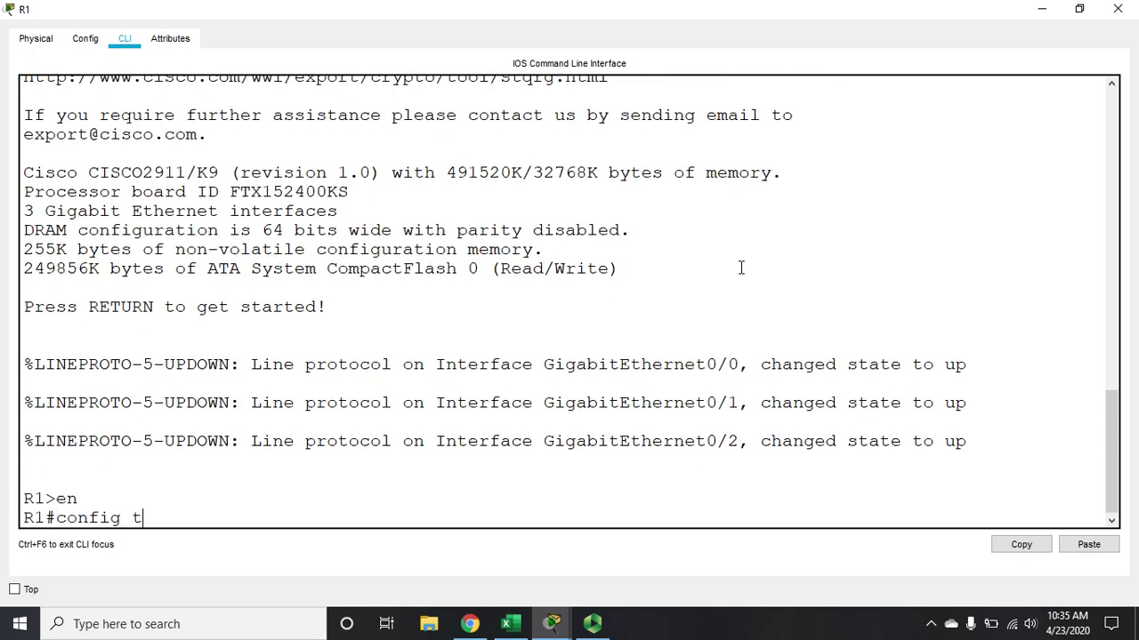
key("Return")
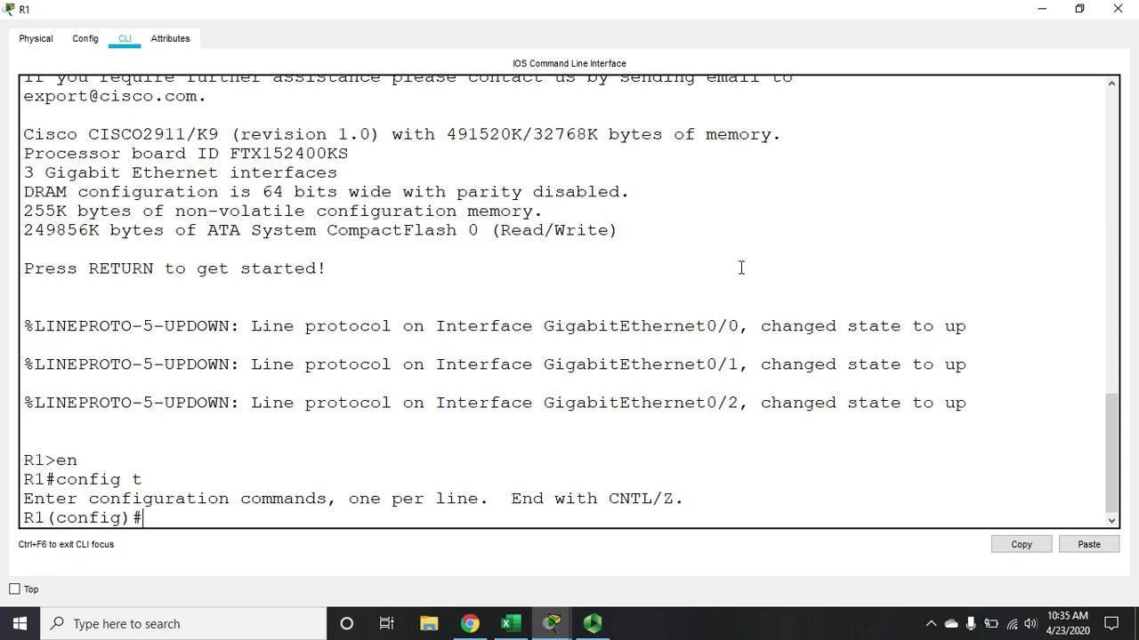
Step: Add an entry to standard access list 1 denying 192.168.1.1 with mask 255.255.255.255
type("access-list 1")
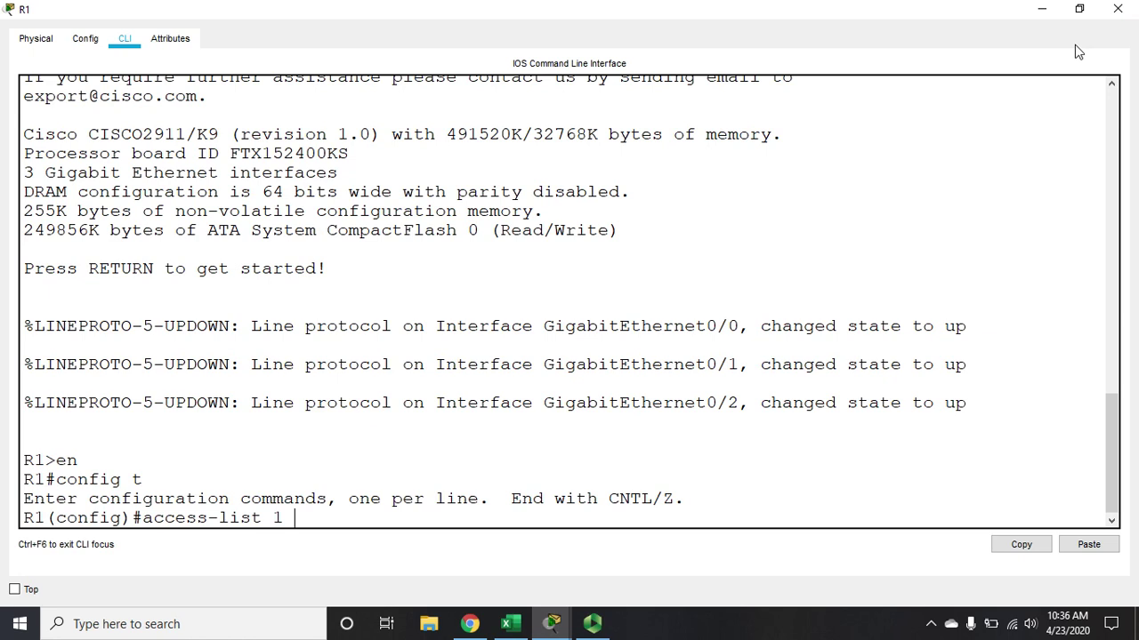
type("deny 192.68.")
key("BackSpace")
key("BackSpace")
type("168.1.1")
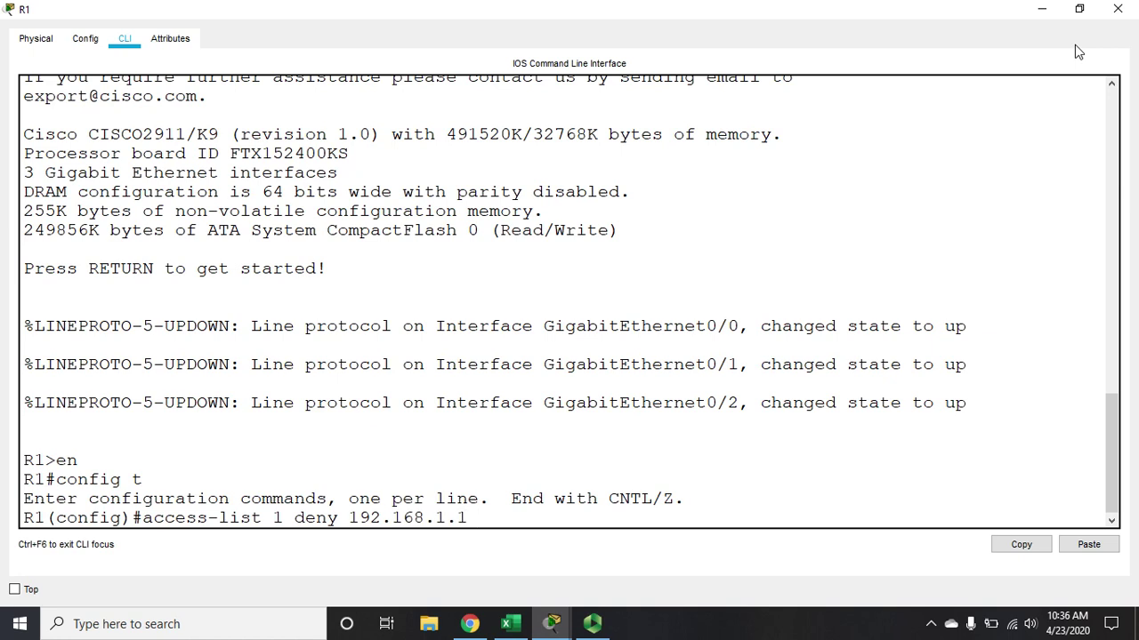
type("255.255.255.55")
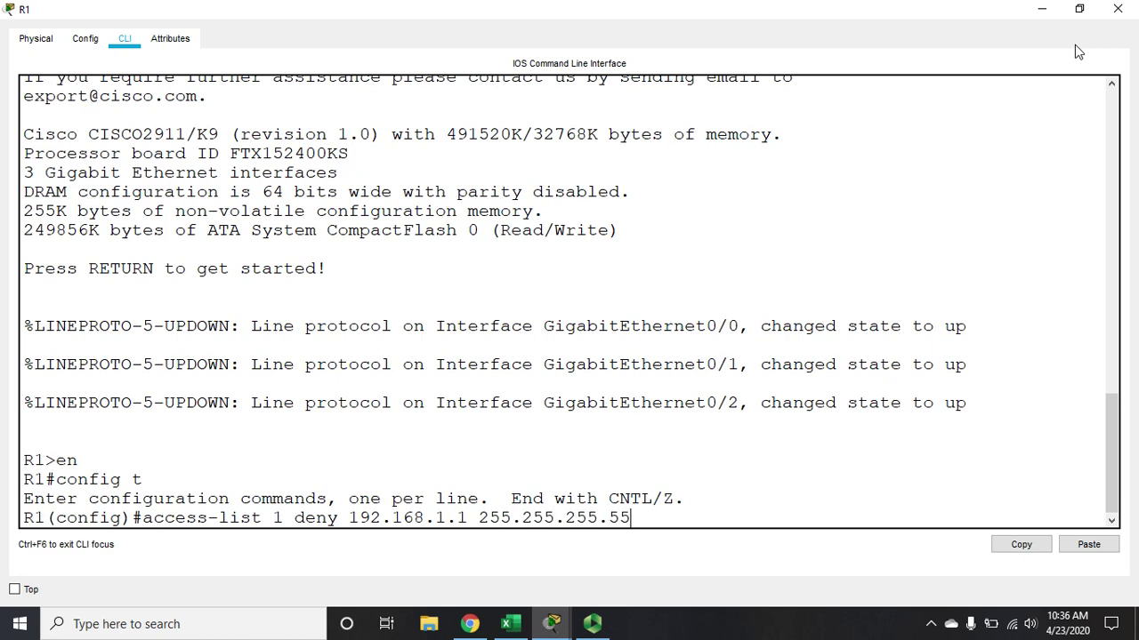
key("BackSpace")
key("BackSpace")
type("255")
key("Return")
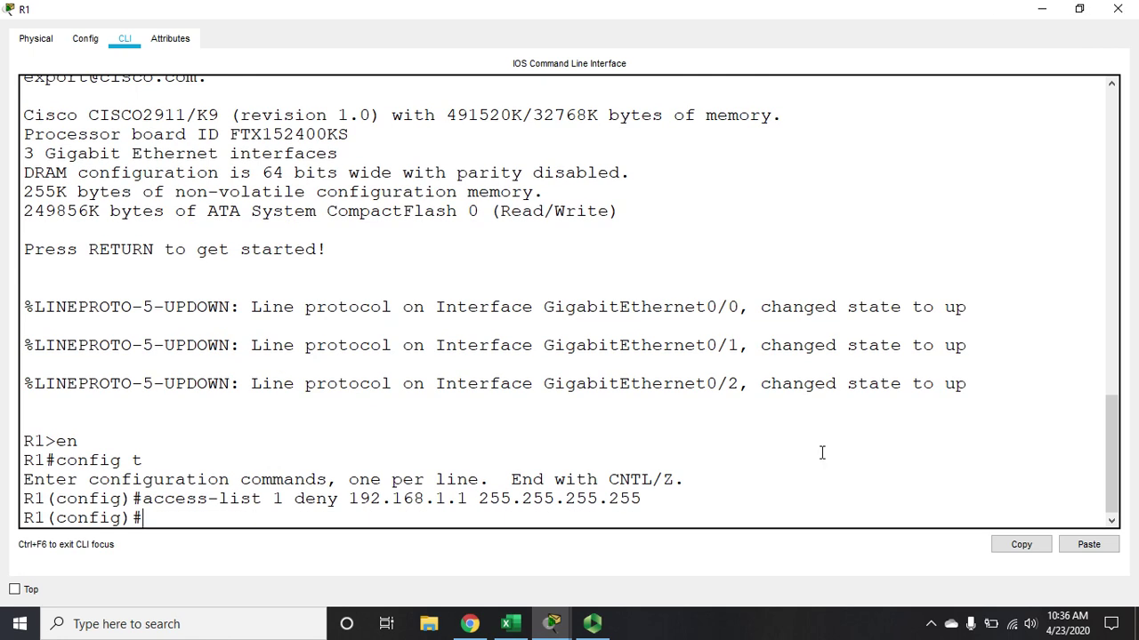
Step: Reissue the access list 1 deny entry with the address changed to 192.168.1.10, keeping mask 255.255.255.255
key("Up")
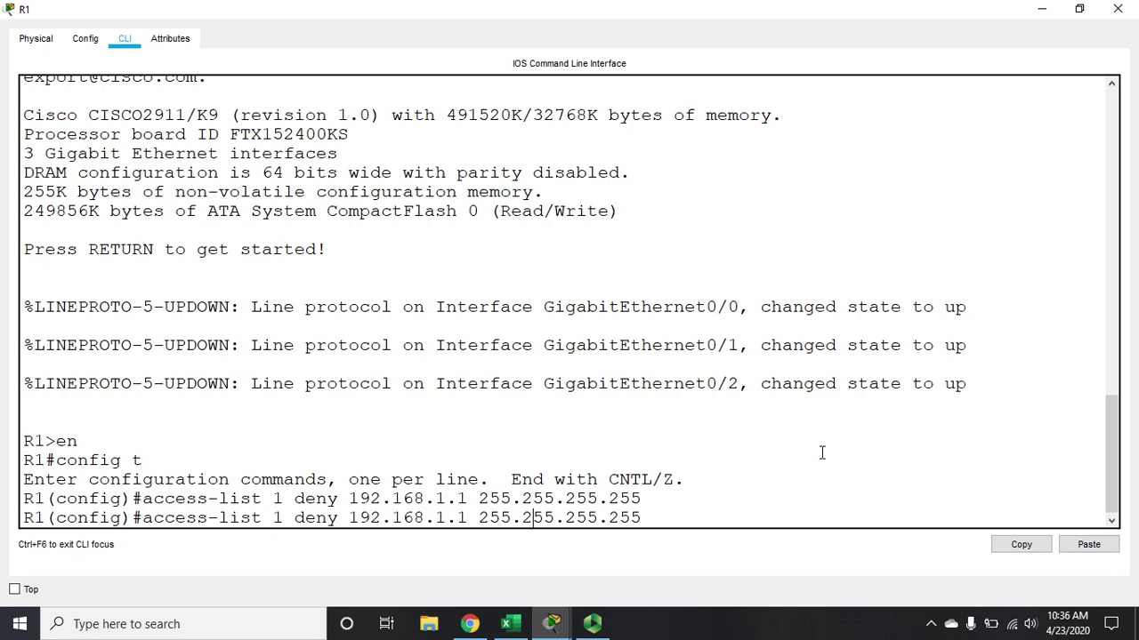
key("Left")
key("Left")
key("Left")
key("Left")
key("Left")
key("Left")
key("Left")
key("Left")
key("Left")
key("Left")
key("Left")
key("Left")
key("Left")
key("Left")
key("Left")
key("Left")
type("0")
key("Return")
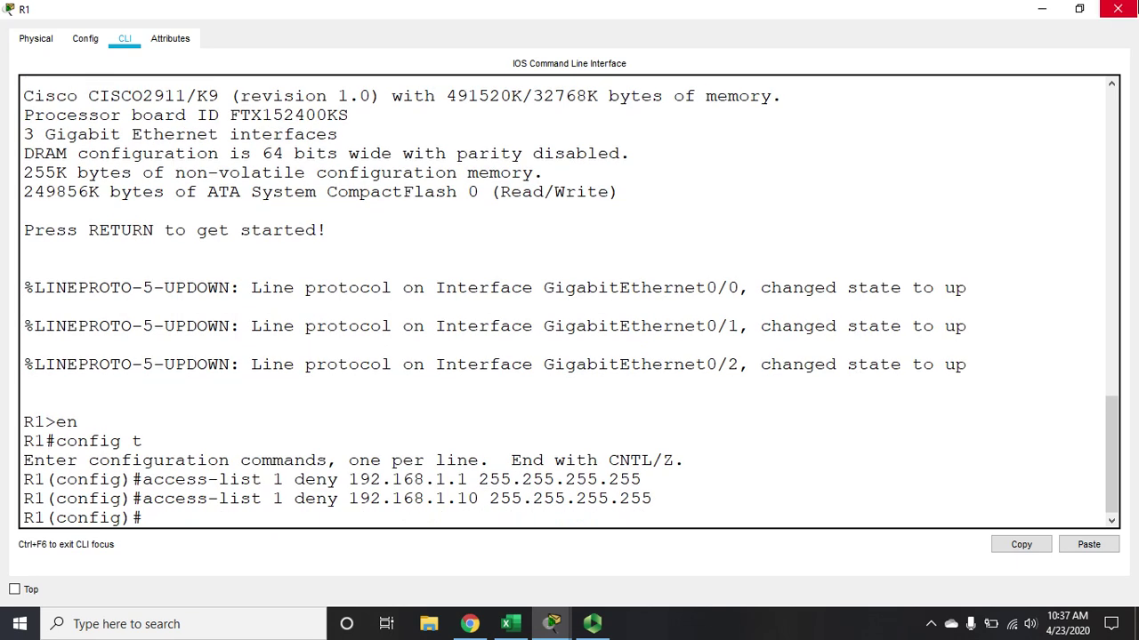
Step: Check the PC addresses behind switch S1 in the topology and return to R1's command line
left_click(1042, 9)
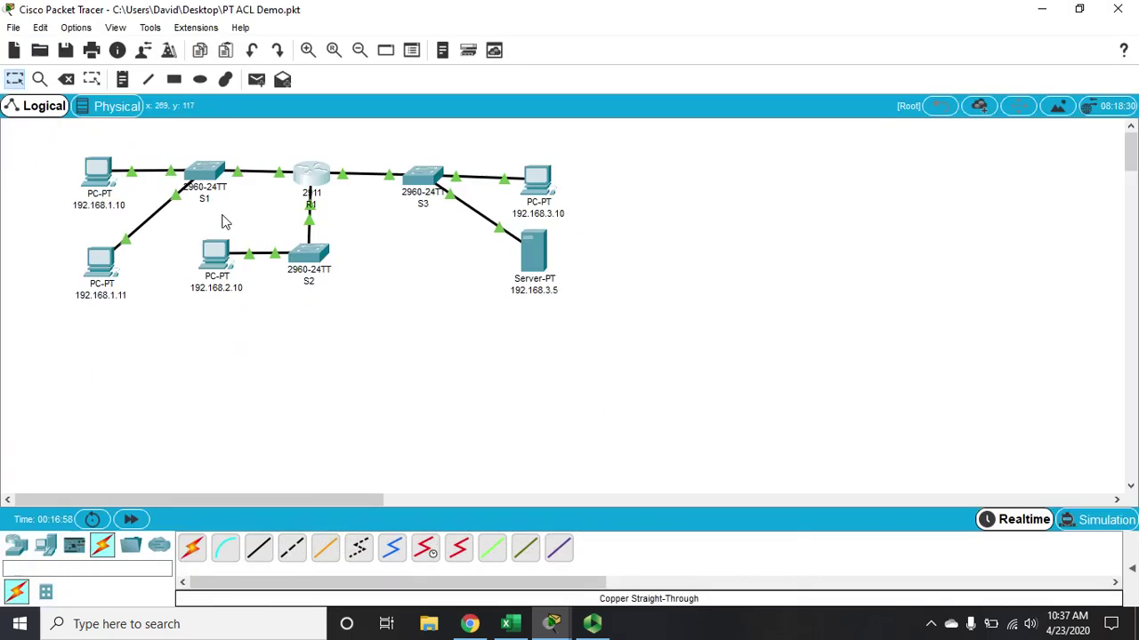
mouse_move(114, 194)
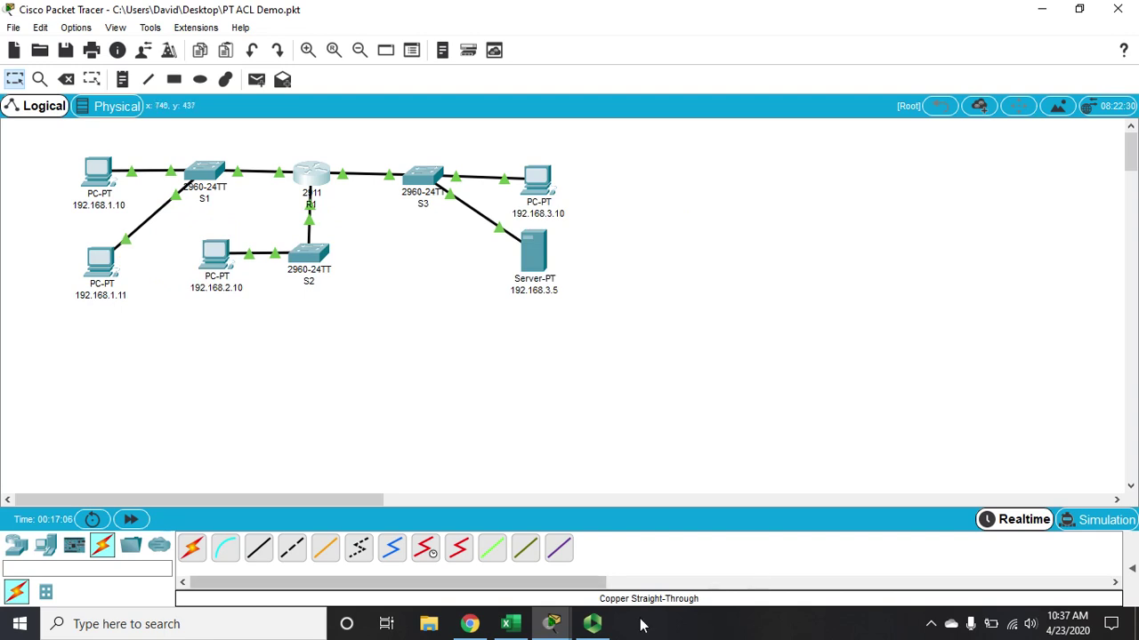
left_click(598, 627)
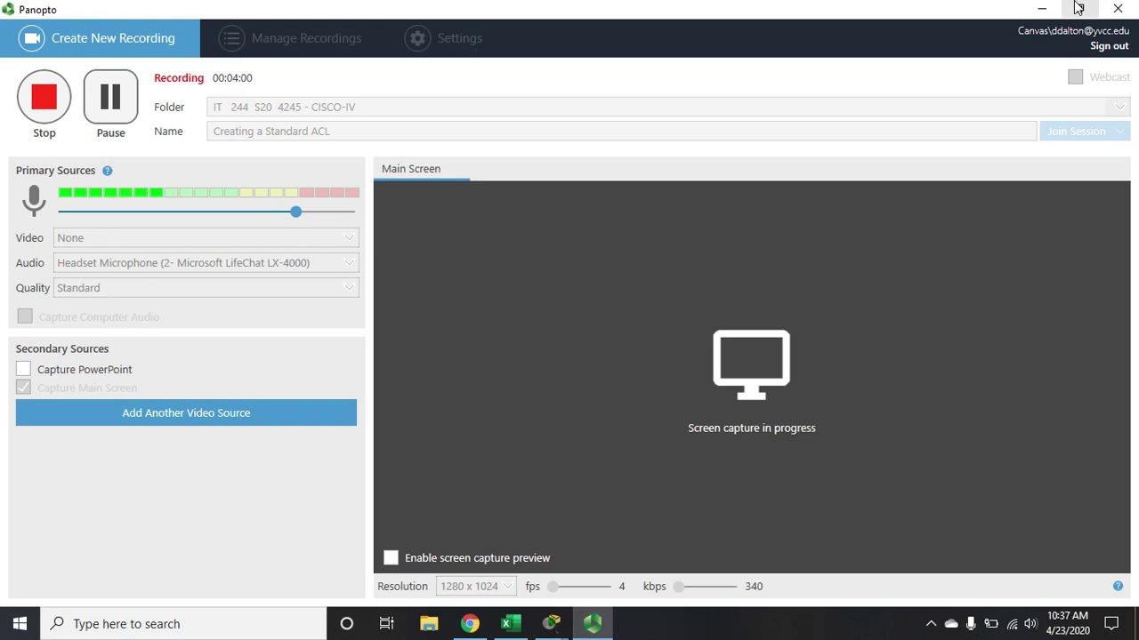
left_click(1041, 9)
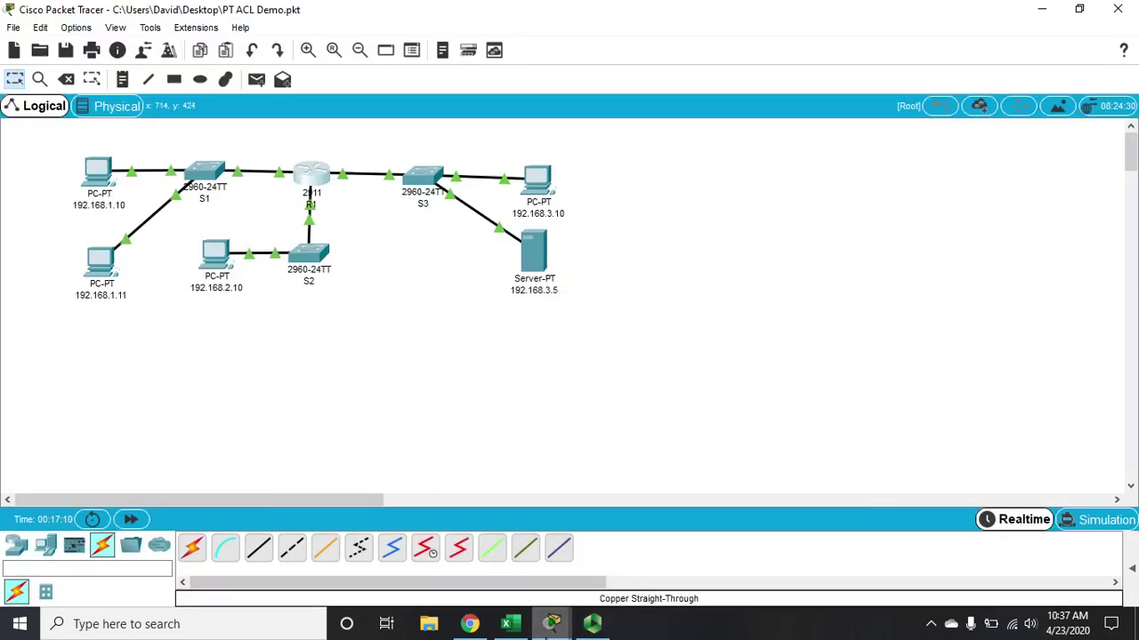
mouse_move(553, 622)
left_click(599, 591)
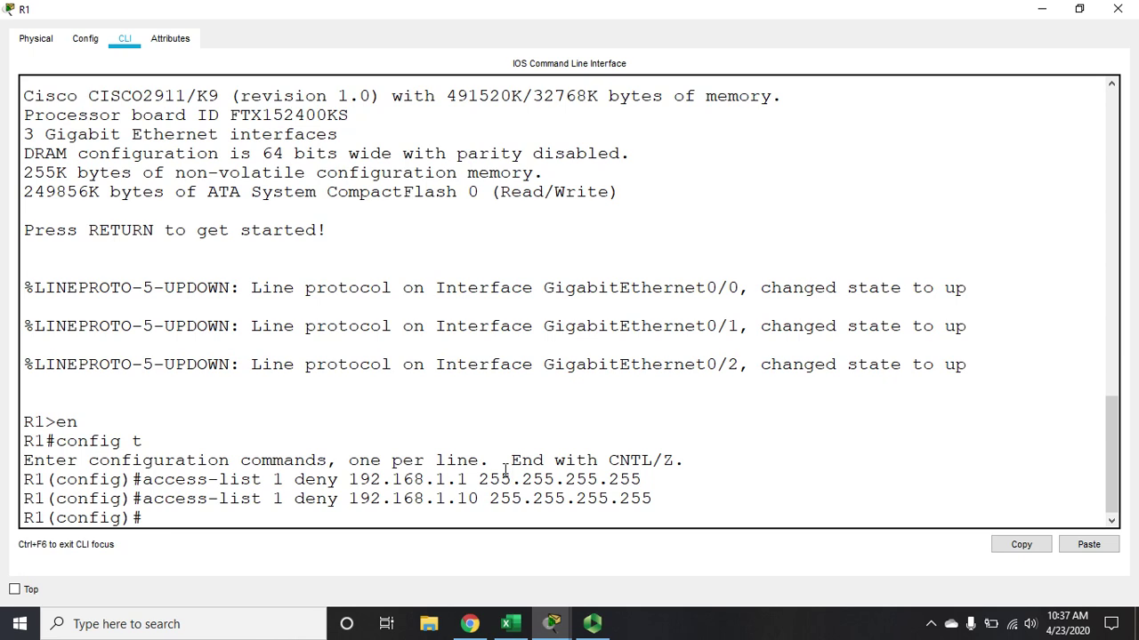
Step: Remove access list 1 with its deny entries from R1's configuration
key("Return")
type("n")
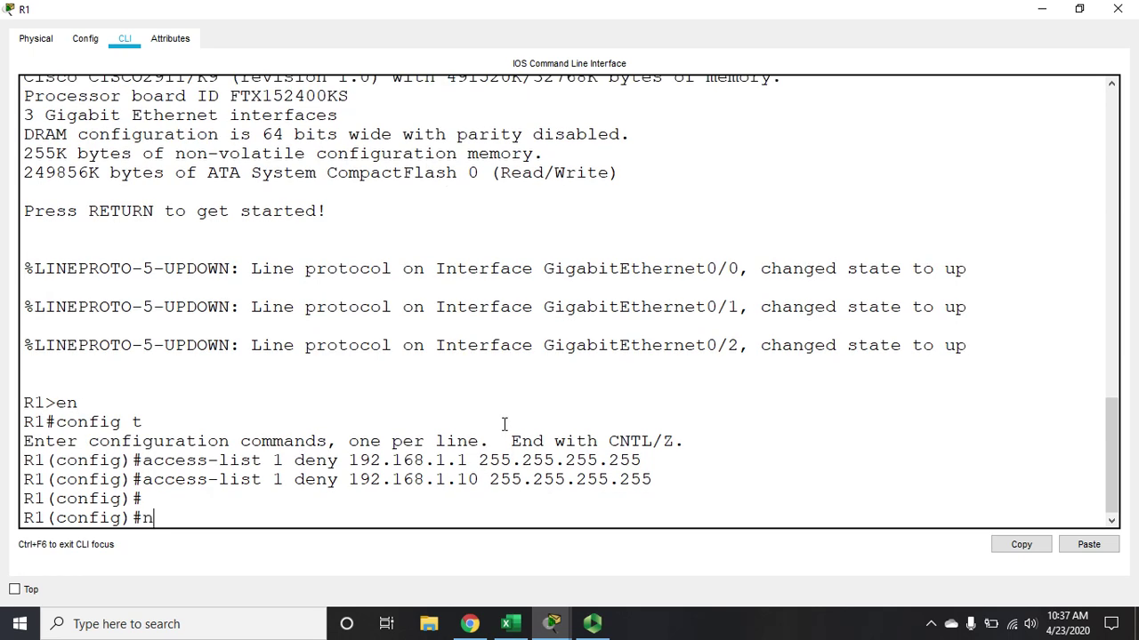
type("o access-list")
key("Return")
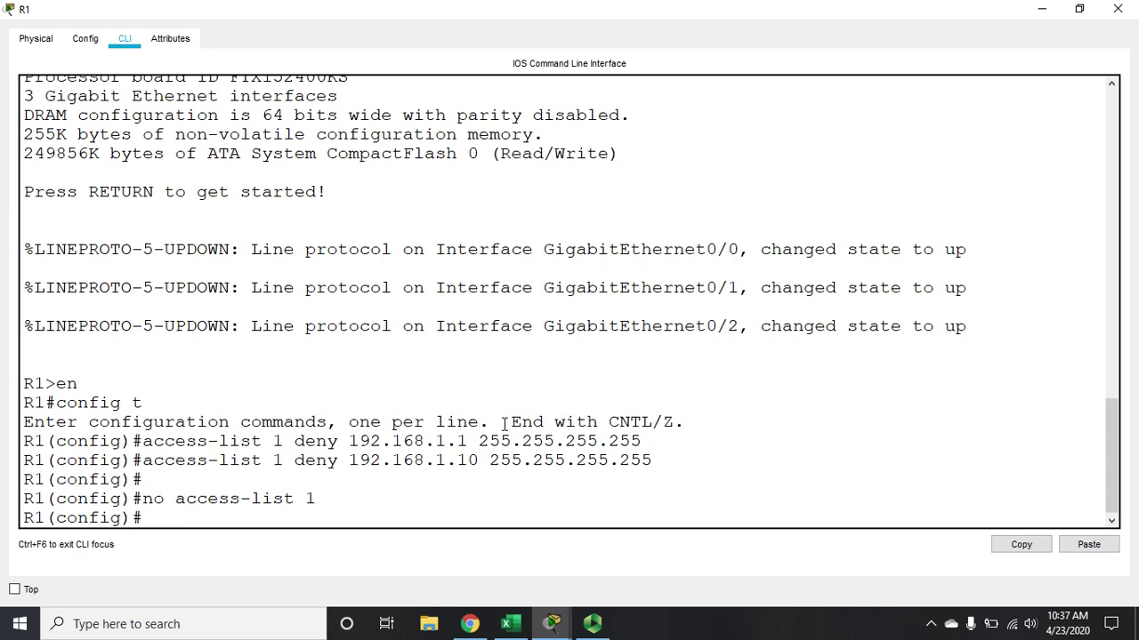
Step: Create standard access list 1 with an entry permitting host 192.168.1.11
type("access-list 1 permit")
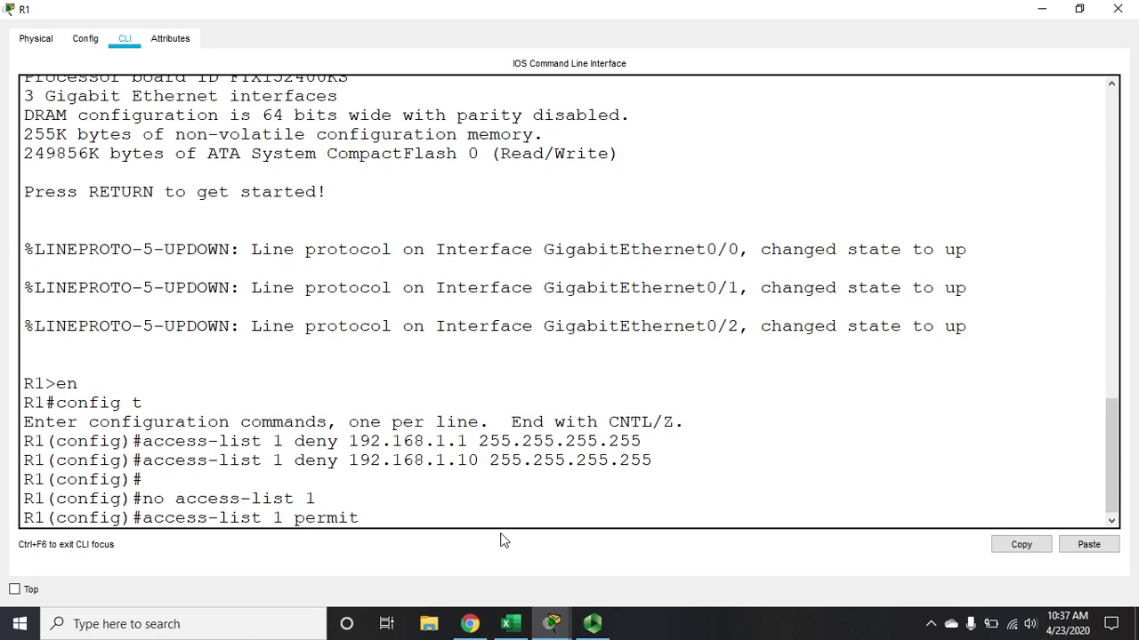
type("host 192.168.1.11")
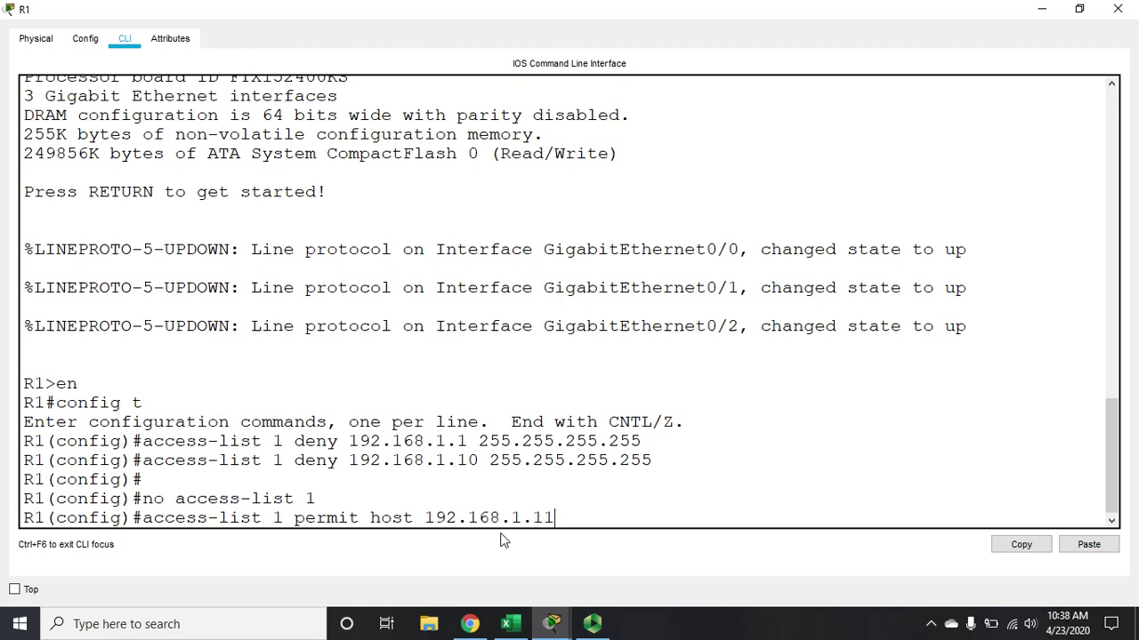
key("Return")
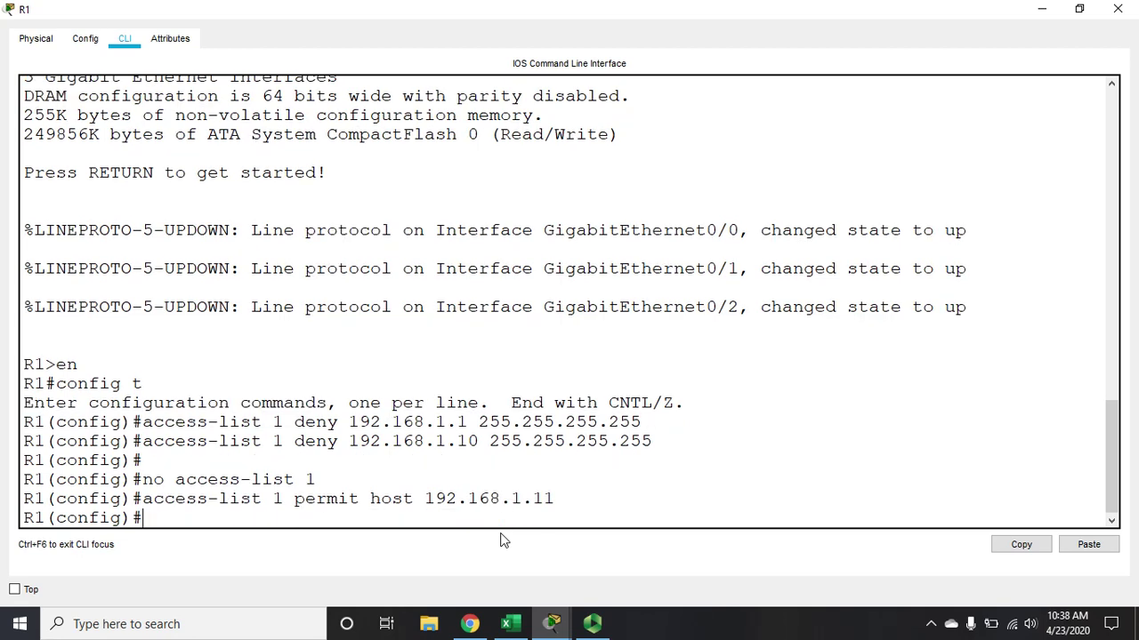
Step: Review the permitted PC 192.168.1.11 in the topology and return to R1's command line
left_click(1039, 9)
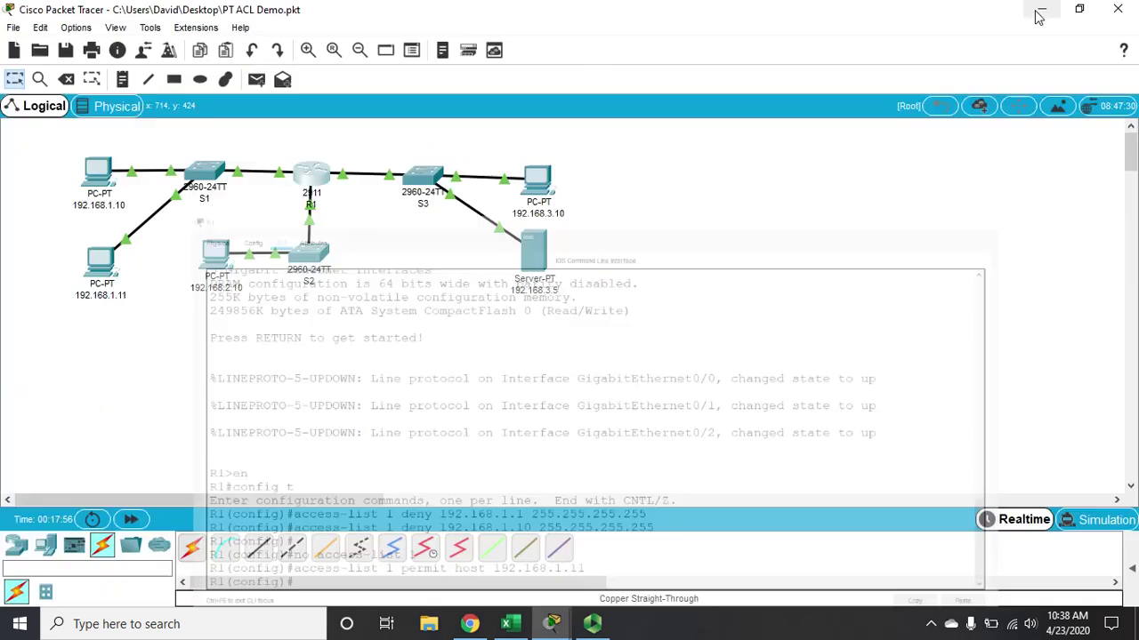
mouse_move(101, 284)
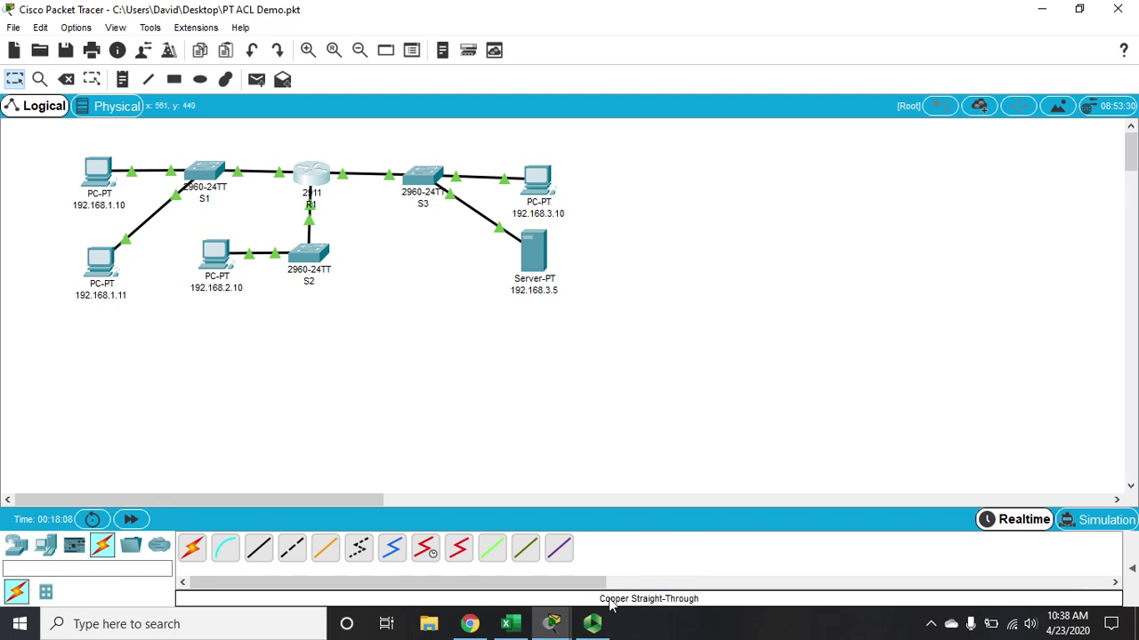
left_click(593, 625)
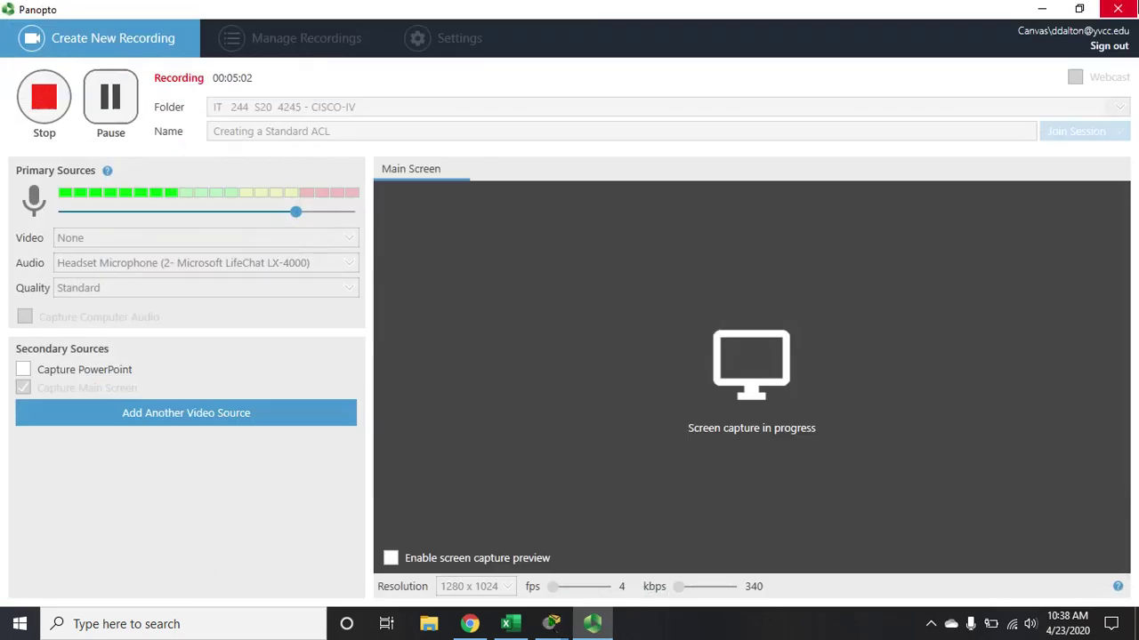
left_click(1041, 9)
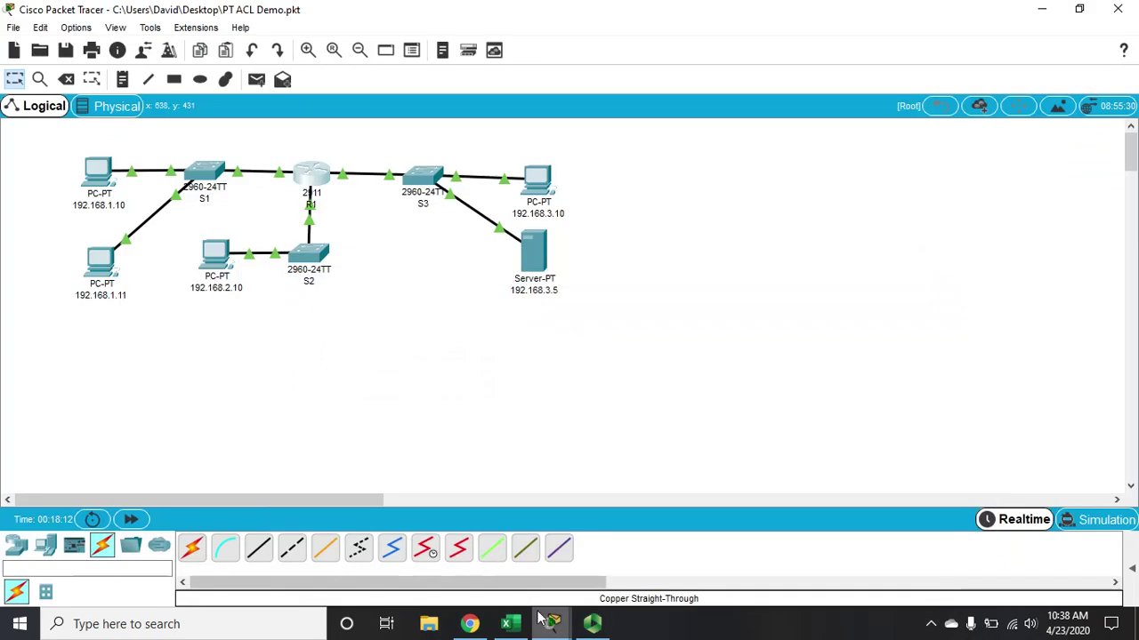
mouse_move(547, 622)
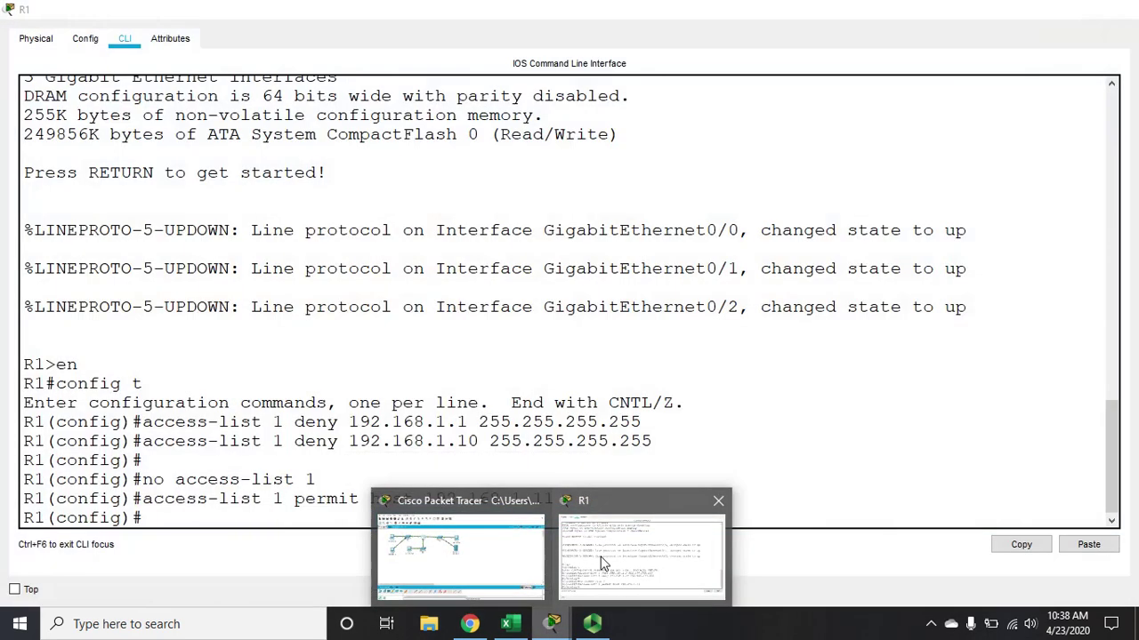
left_click(602, 564)
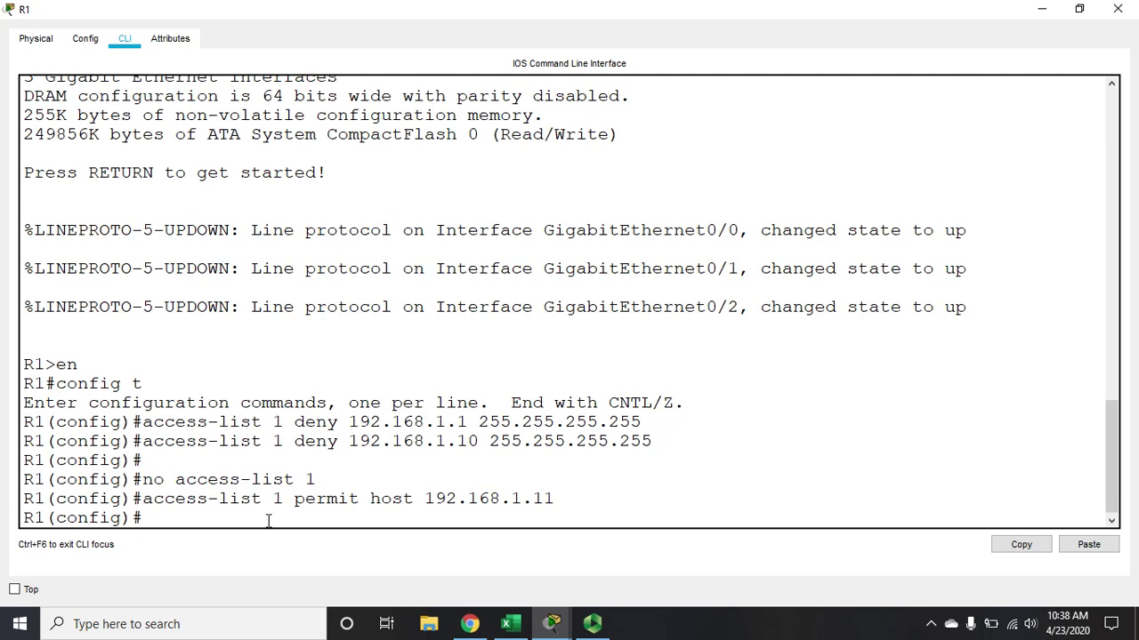
Step: Examine the topology to identify R1's interface toward switch S3, and return to R1's command line
left_click(1041, 11)
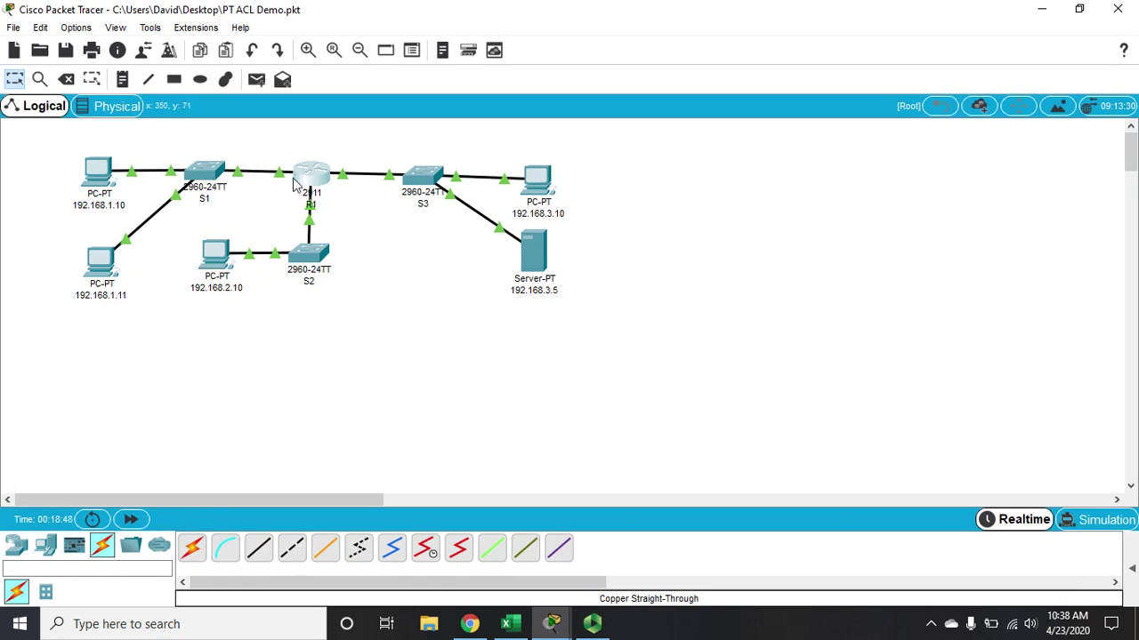
mouse_move(294, 184)
mouse_move(203, 264)
mouse_move(334, 182)
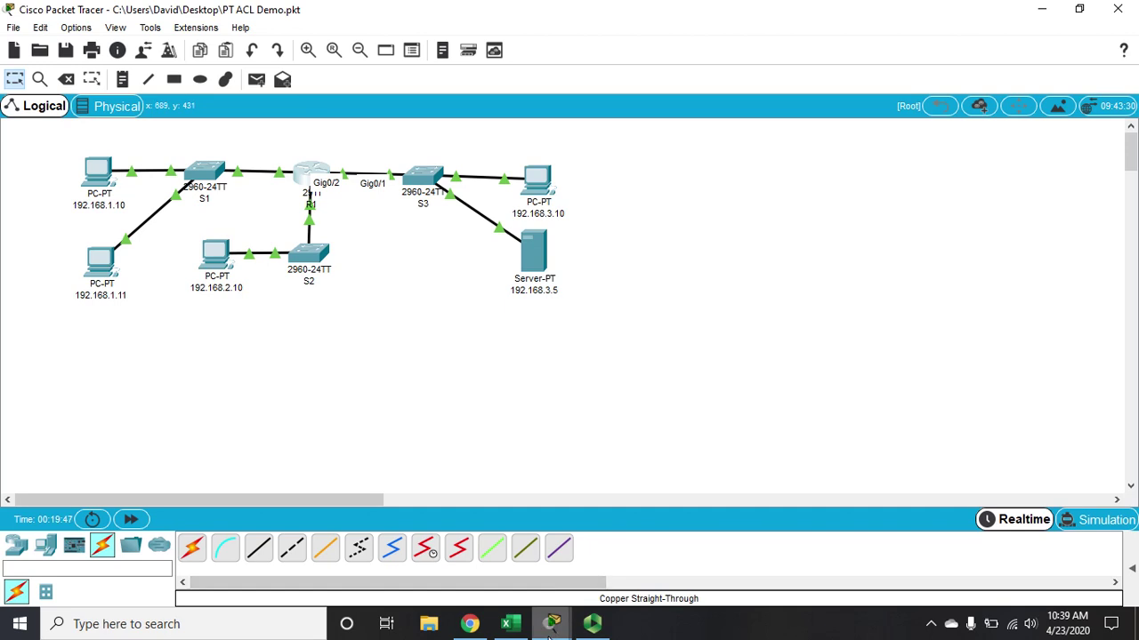
mouse_move(550, 630)
left_click(608, 572)
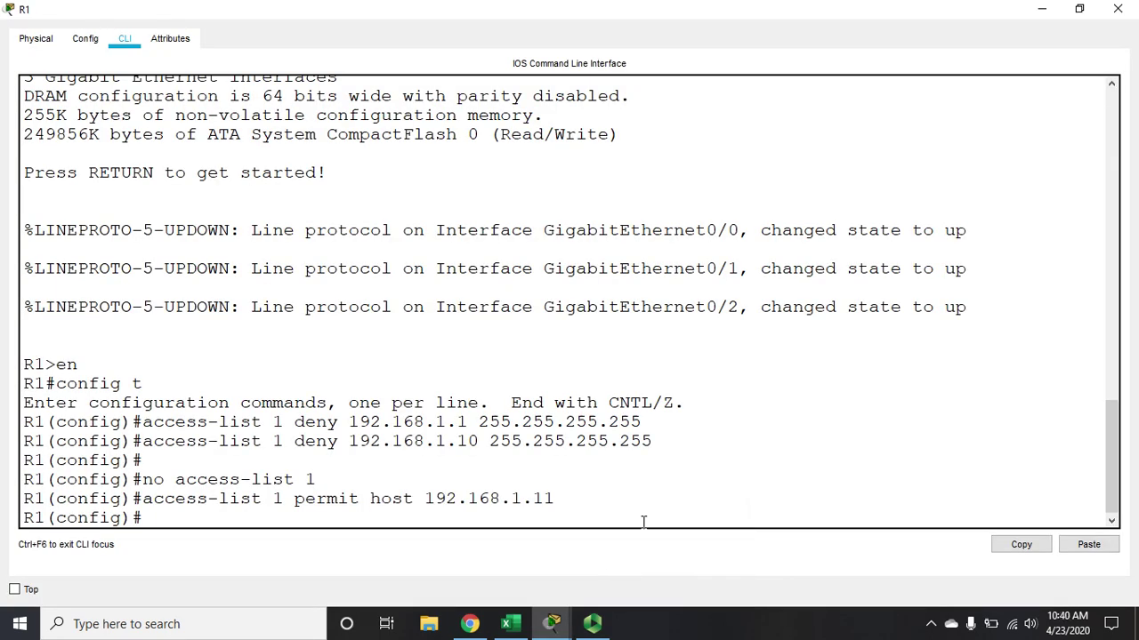
Step: Apply access list 1 in the outbound direction on R1's interface g0/2
type("int g0/2")
key("Return")
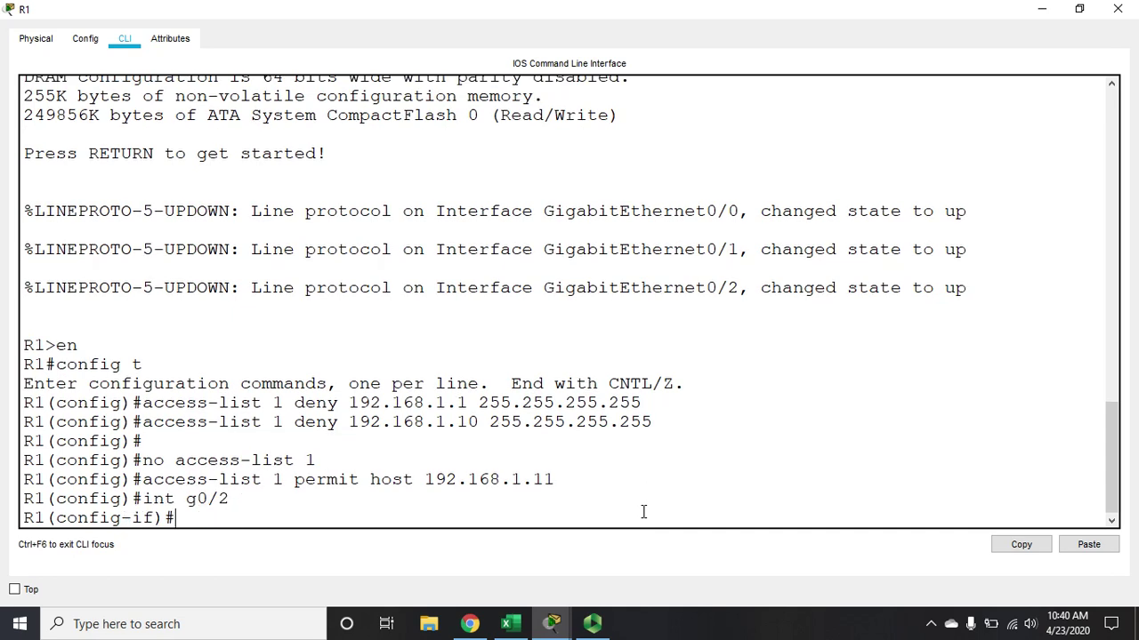
type("ip access-gro")
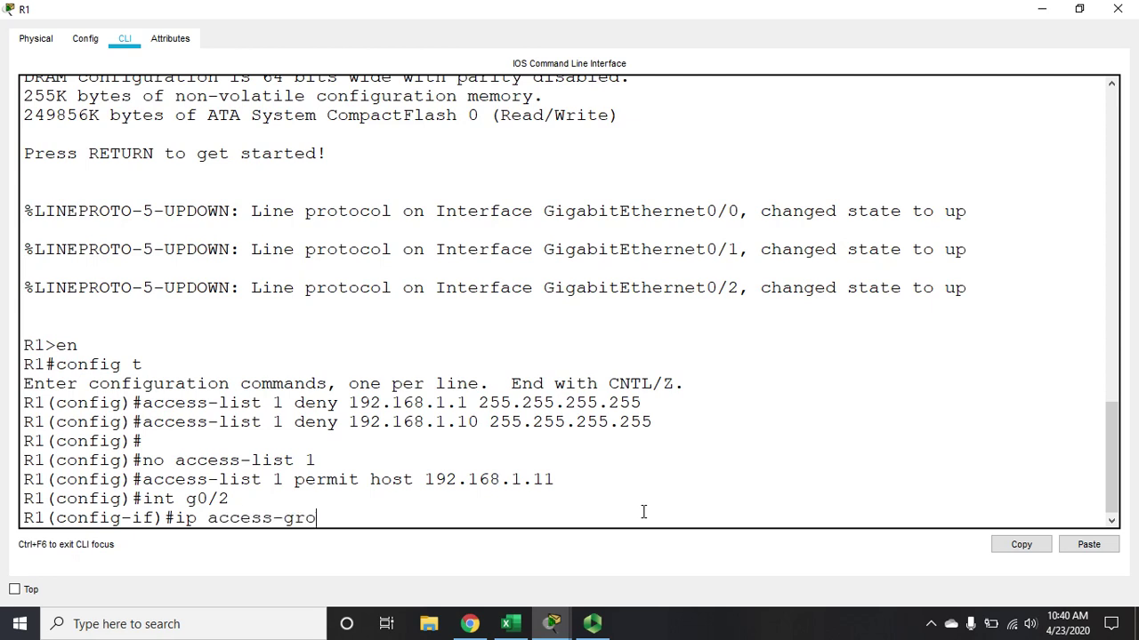
type("up  1 out")
key("Return")
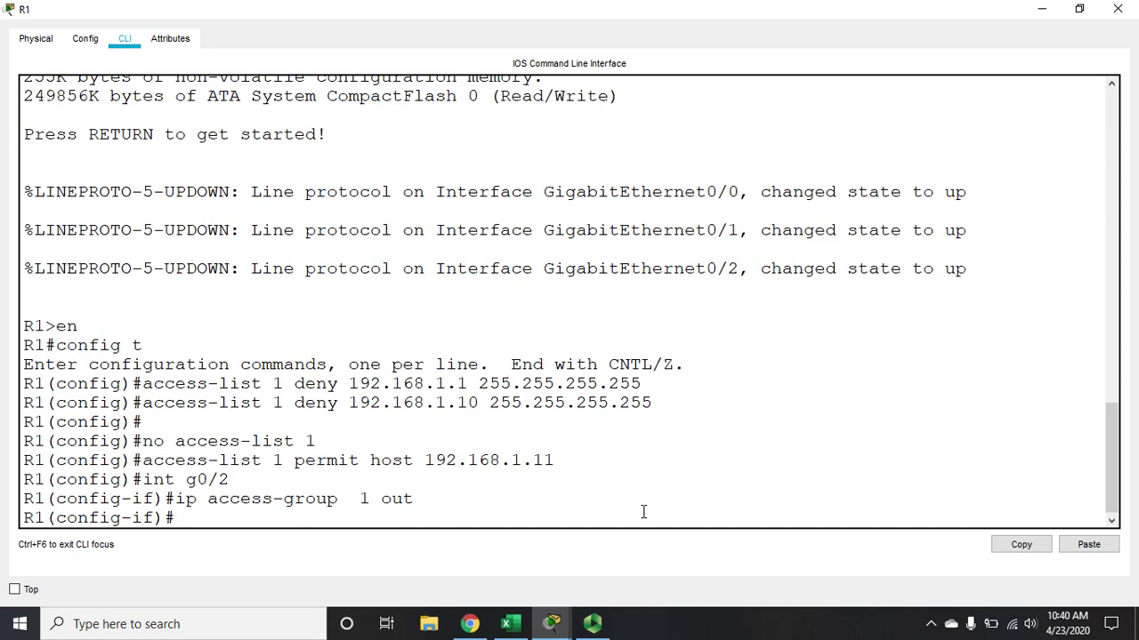
Step: Leave R1's interface configuration mode and return to privileged EXEC mode
type("exit")
key("BackSpace")
key("BackSpace")
key("BackSpace")
type("nd")
key("Return")
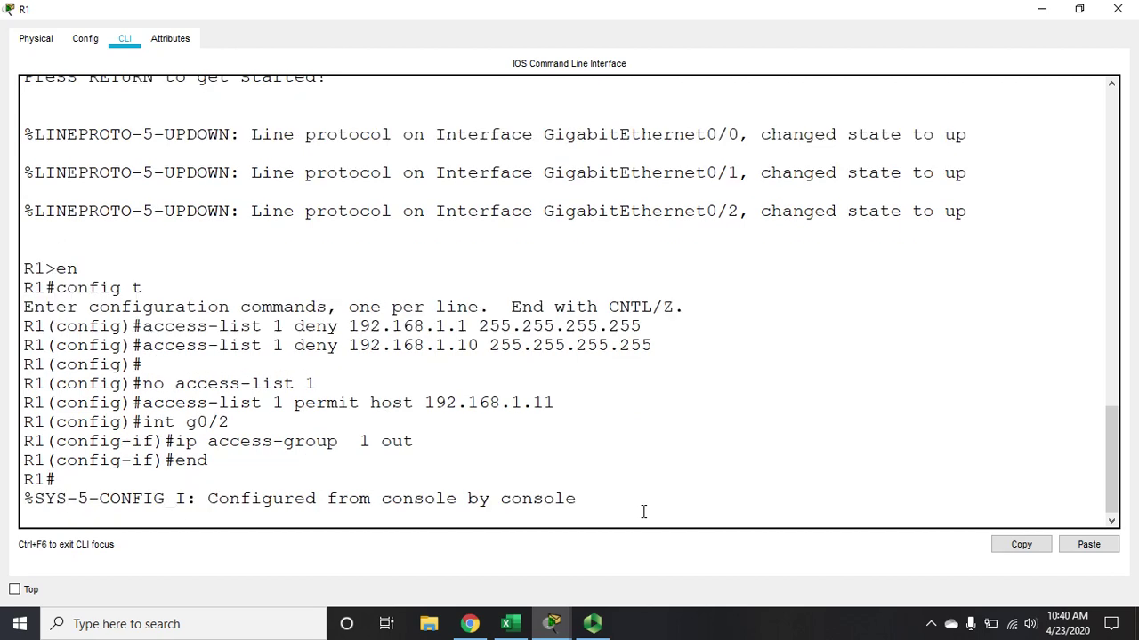
Step: Display R1's running configuration and check the access-group setting on GigabitEthernet0/2
key("Return")
type("sh run")
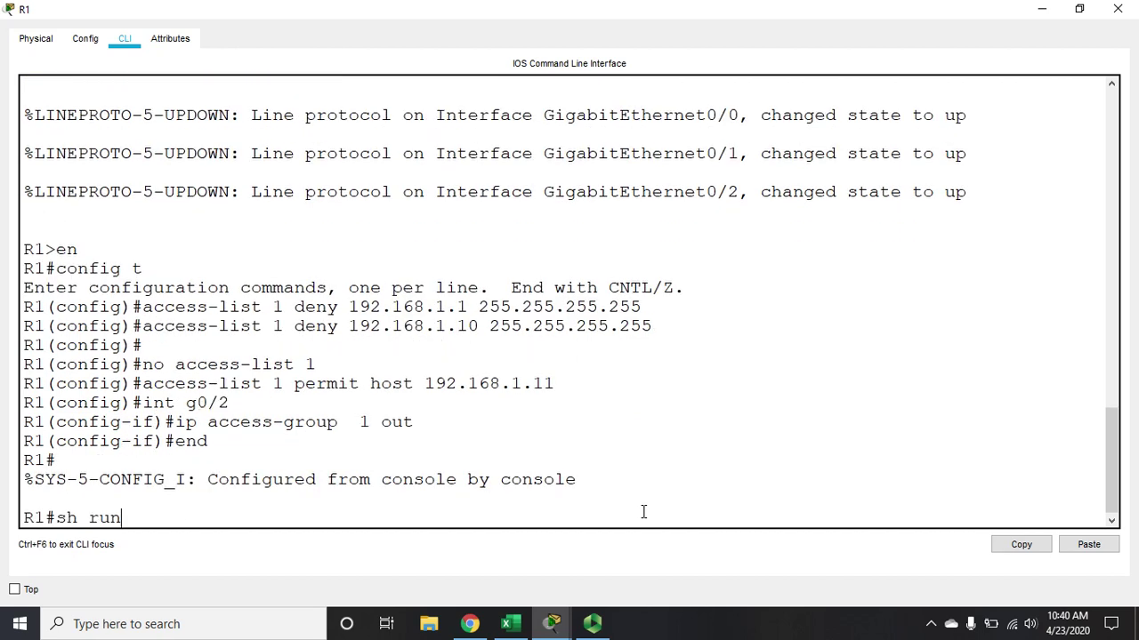
key("Return")
key("space")
key("space")
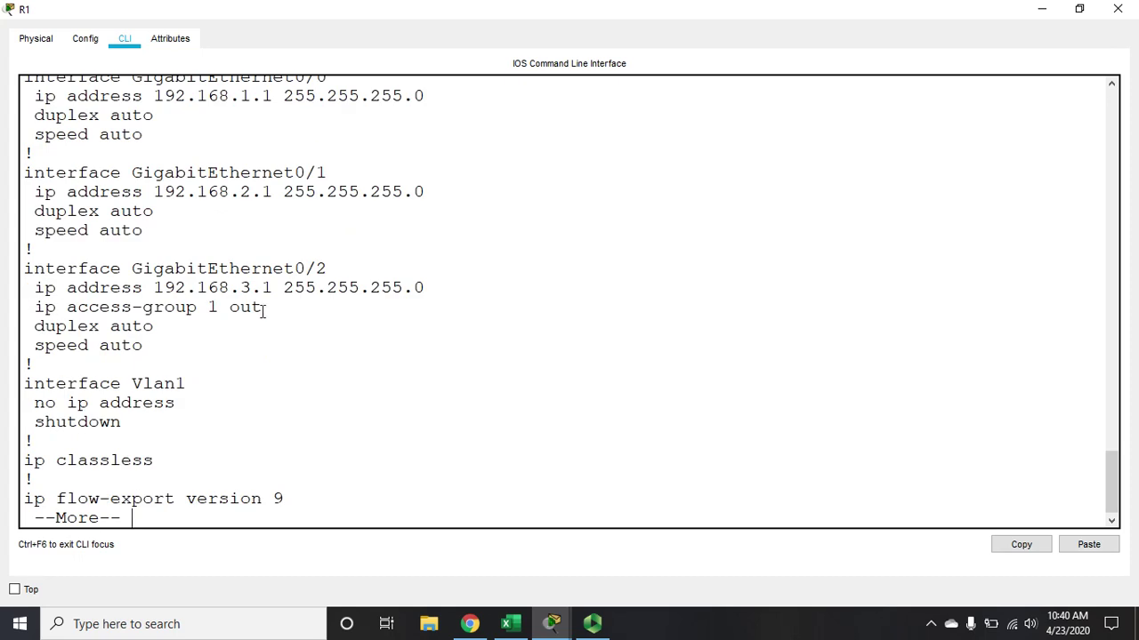
Step: Read the rest of R1's running configuration to check the access list 1 entry, and close the router's window
key("Return")
key("Return")
key("Return")
key("Return")
key("Return")
key("Return")
key("Return")
key("Return")
key("Return")
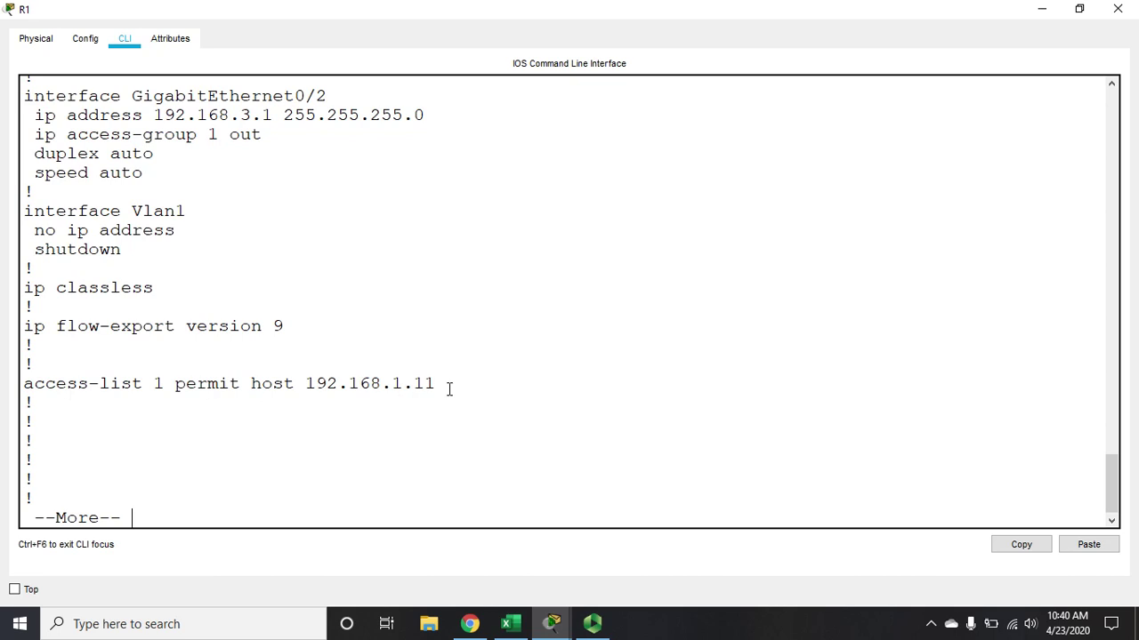
key("space")
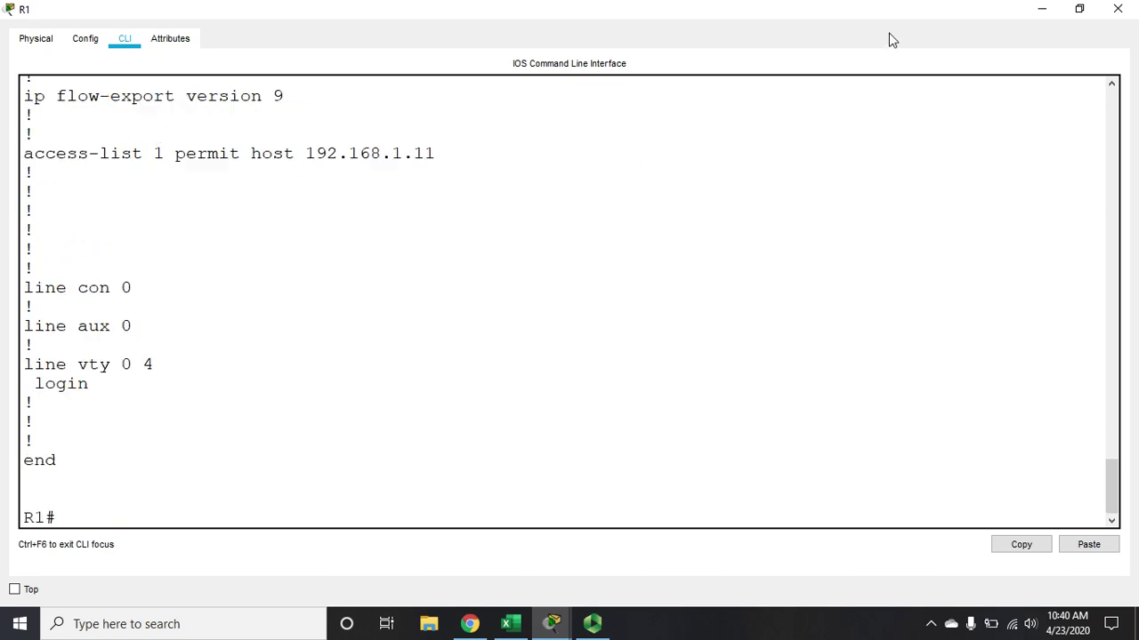
left_click(1119, 9)
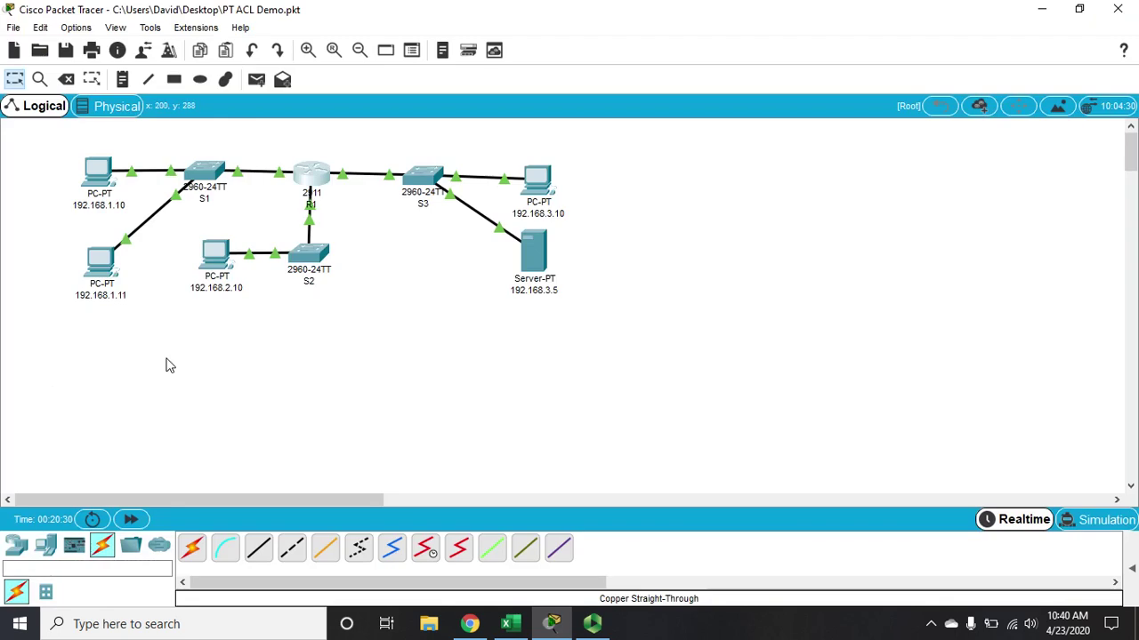
Step: Ping server 192.168.3.5 from the command prompt of PC 192.168.1.11
left_click(99, 267)
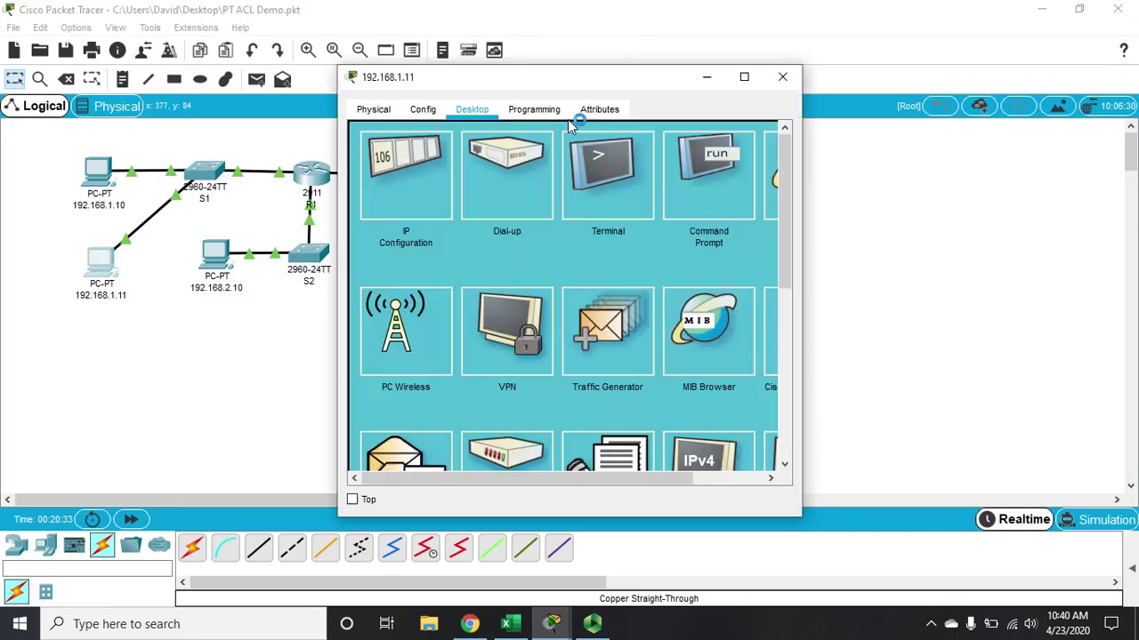
left_click_drag(575, 84, 879, 45)
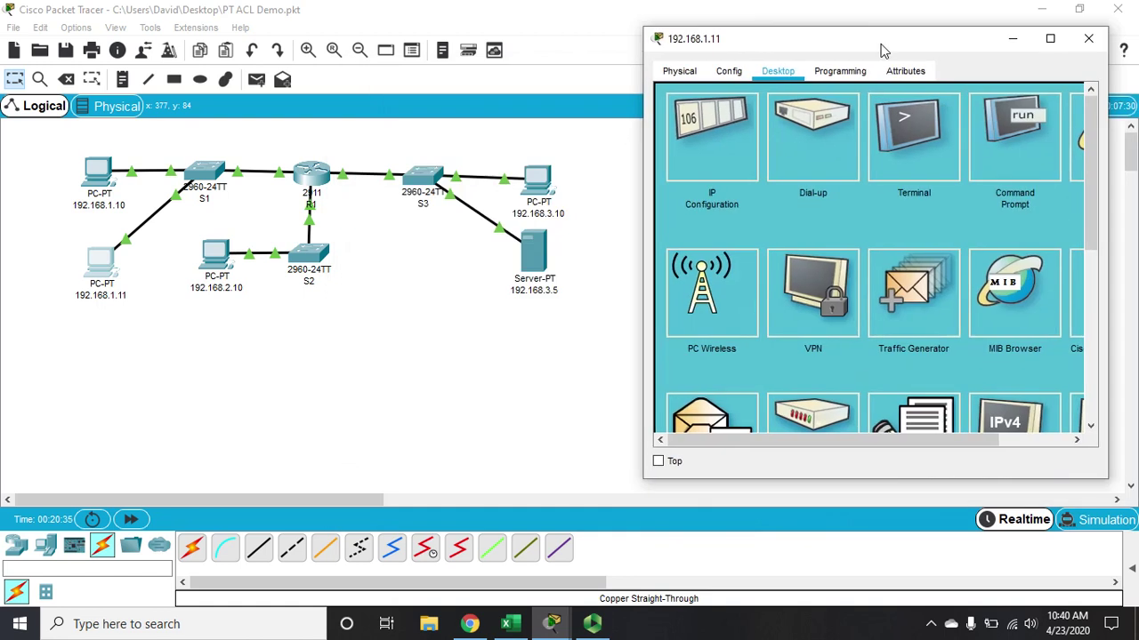
left_click(993, 140)
type("pi")
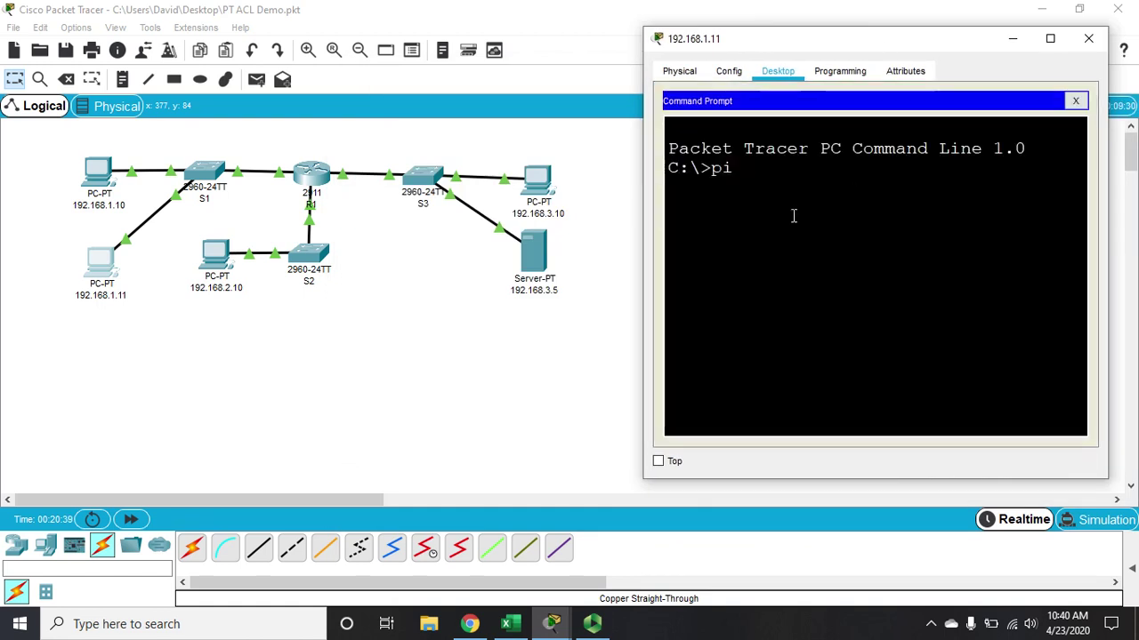
type("ng 192.1")
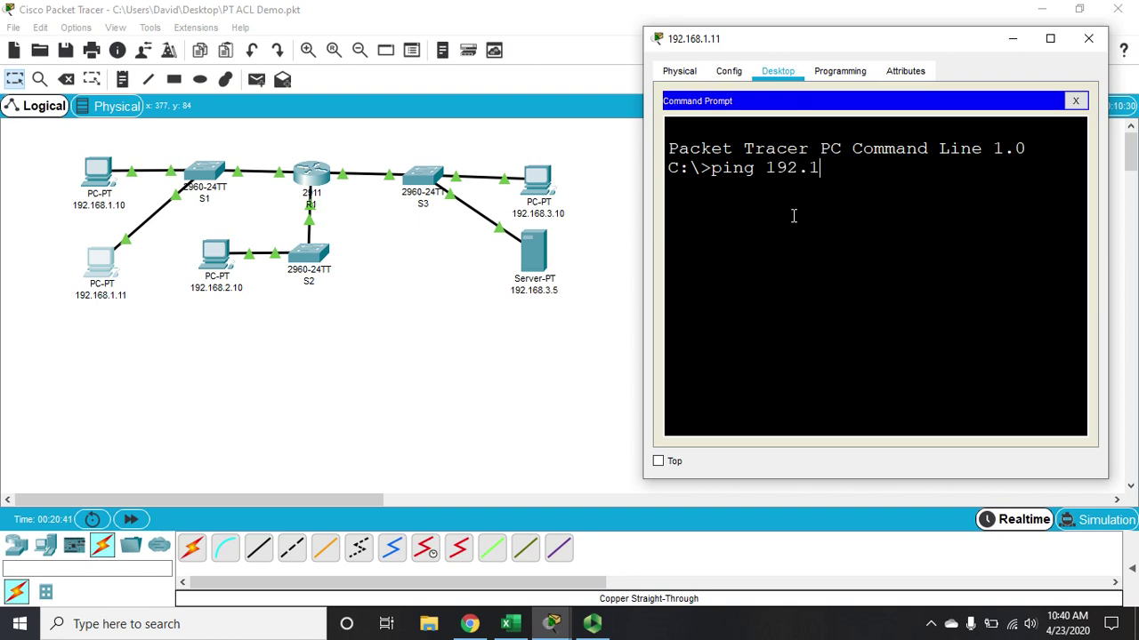
type("68.3.5")
key("Return")
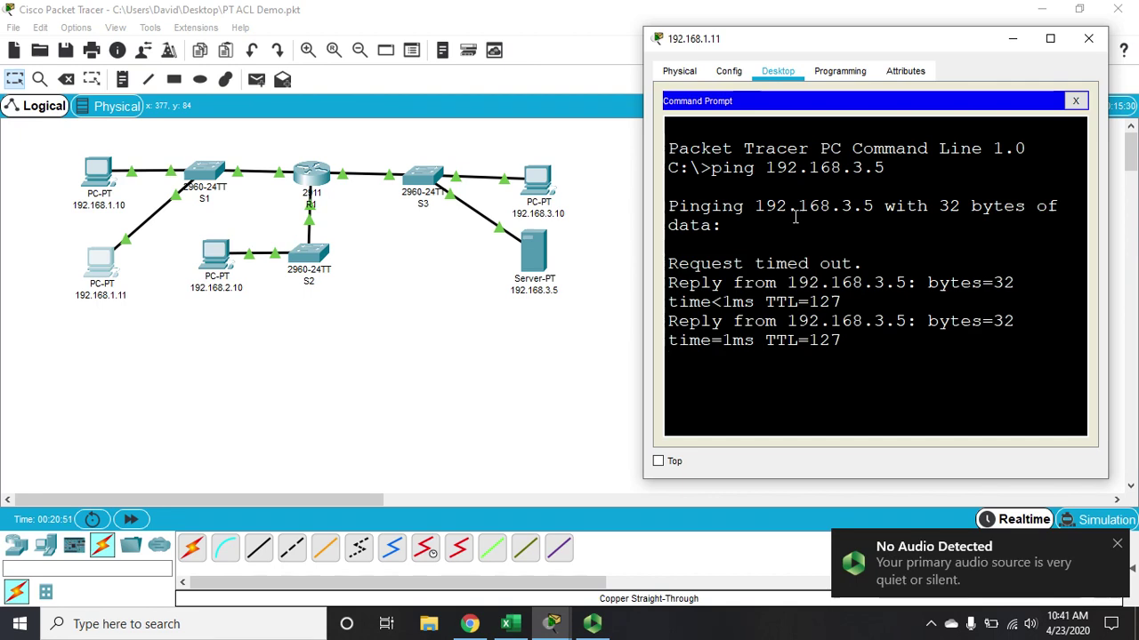
left_click(1123, 547)
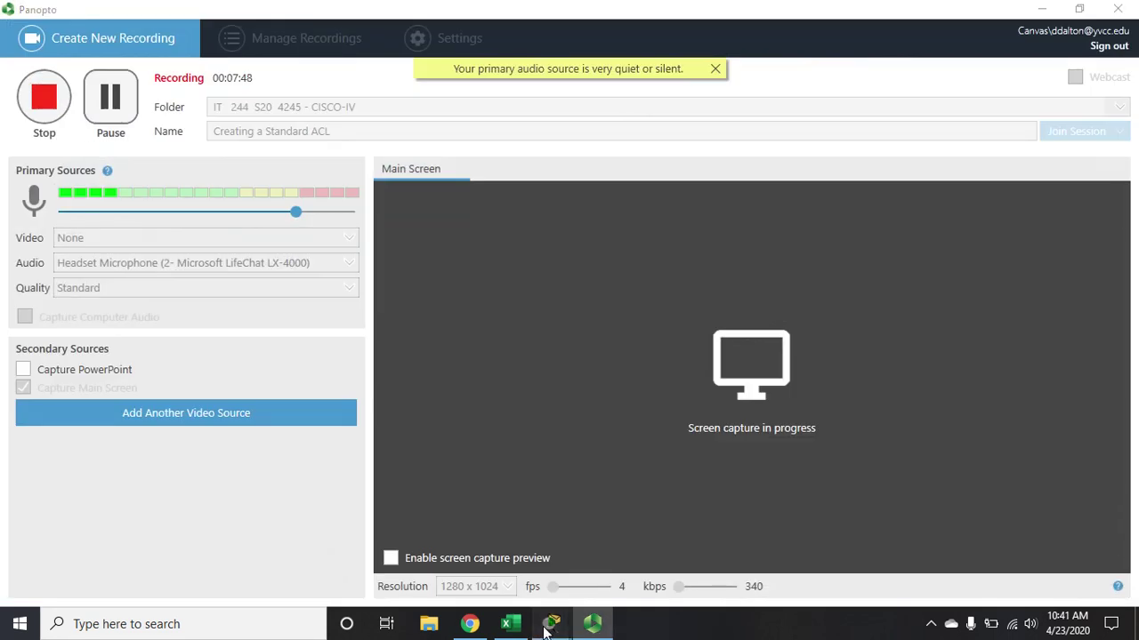
mouse_move(552, 624)
left_click(531, 574)
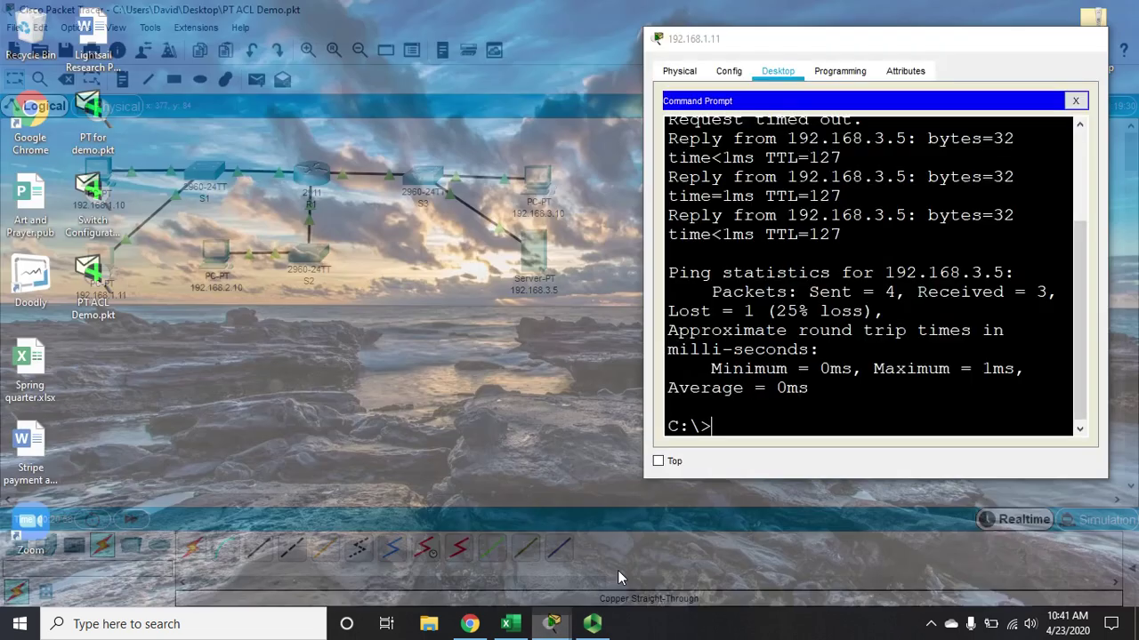
left_click(617, 570)
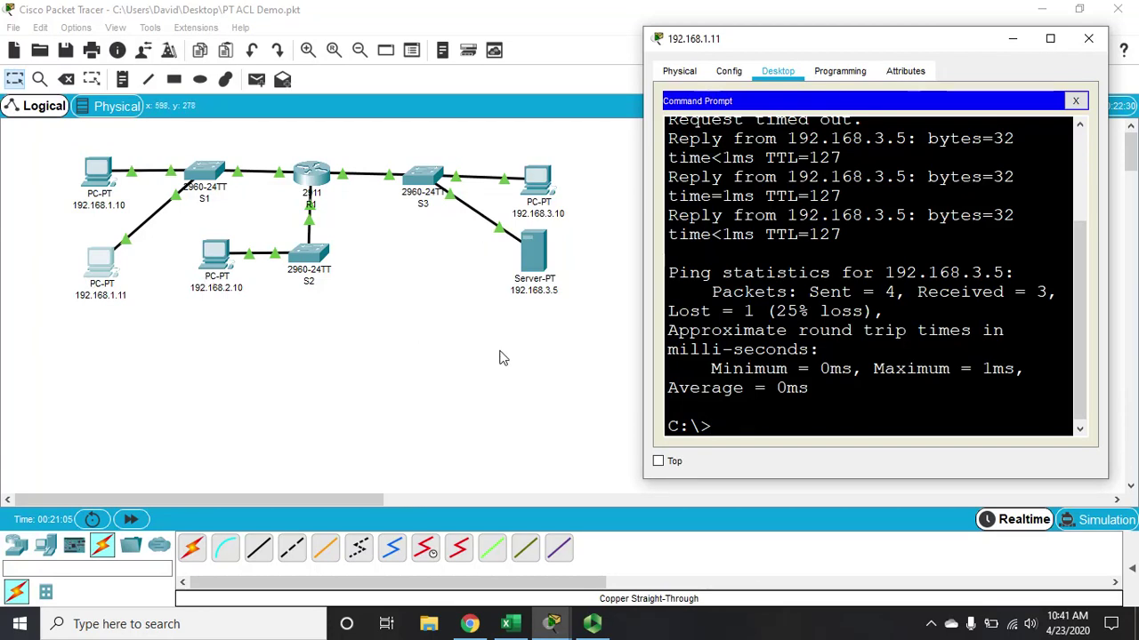
Step: Ping 192.168.2.10 from PC 192.168.1.11 and close that PC's window
type("ping 19*2.")
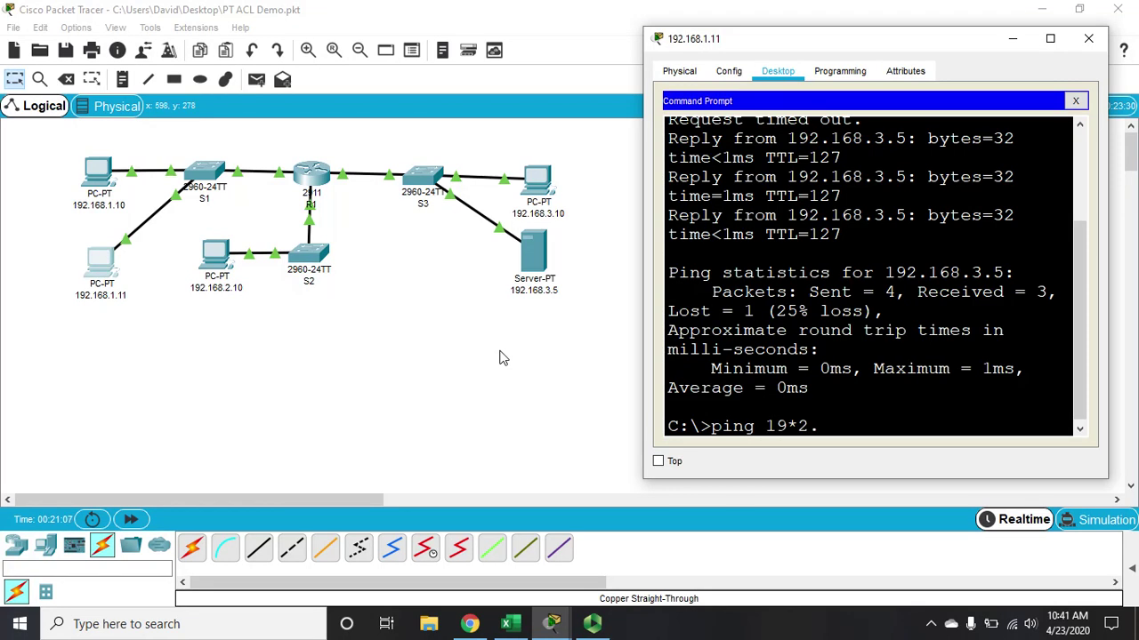
type("168")
key("BackSpace")
key("BackSpace")
key("BackSpace")
key("BackSpace")
key("BackSpace")
key("BackSpace")
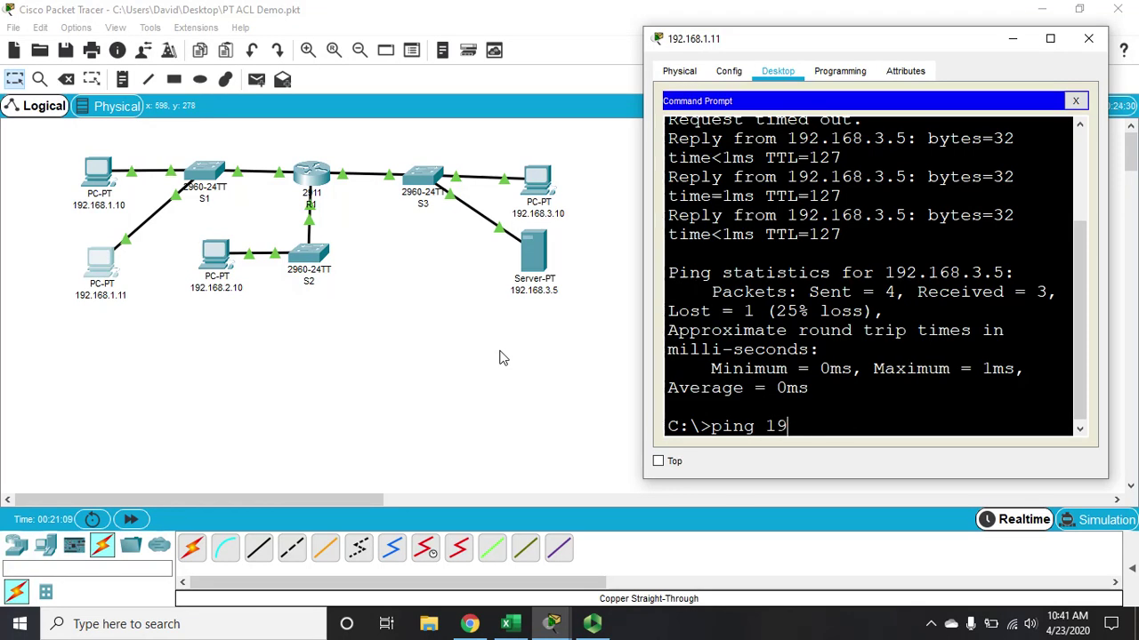
type("2.168")
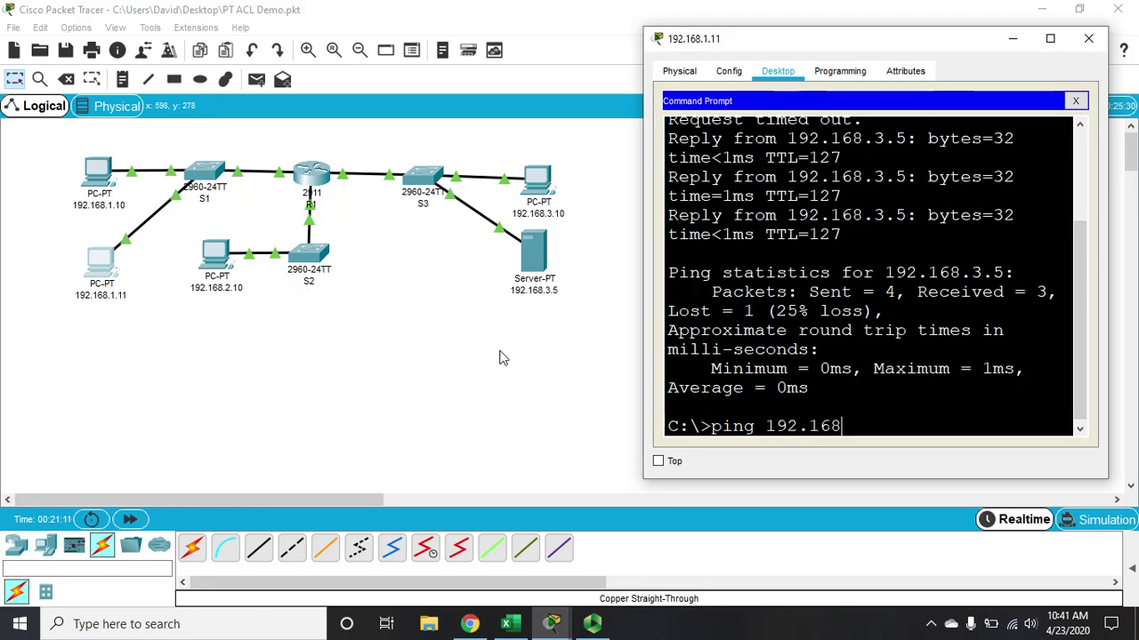
type(".2.")
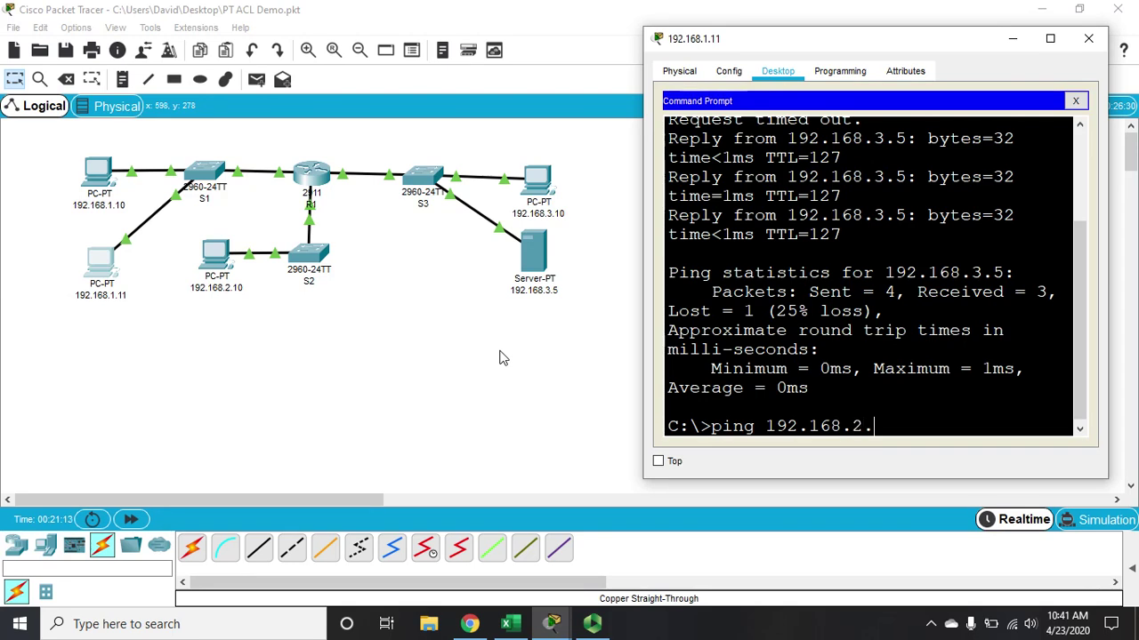
type("10")
key("Return")
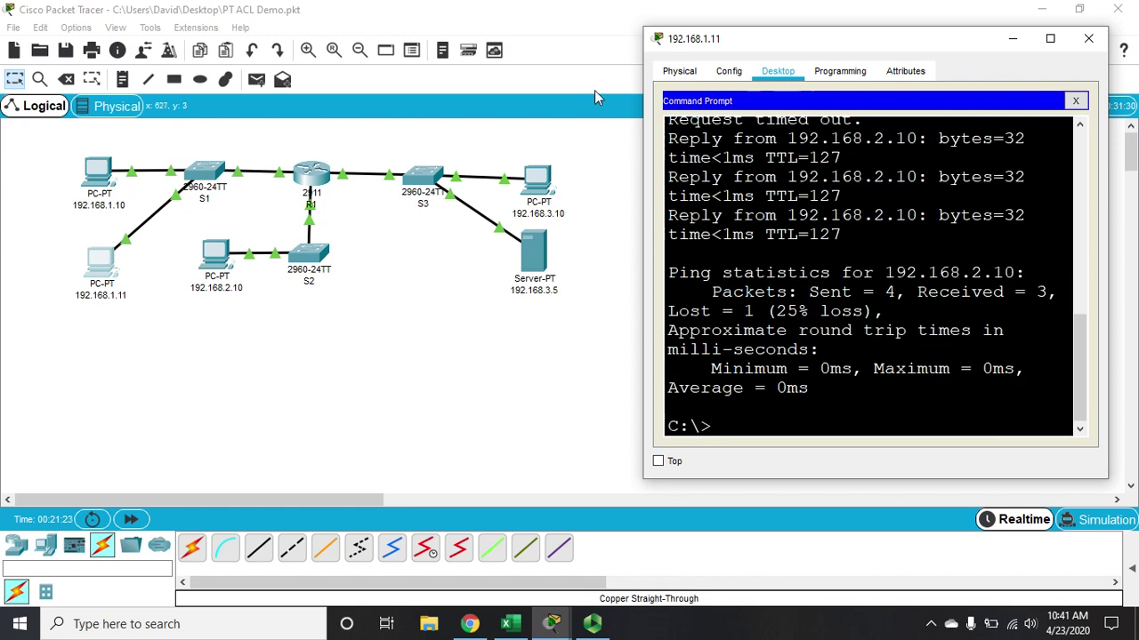
left_click(1088, 38)
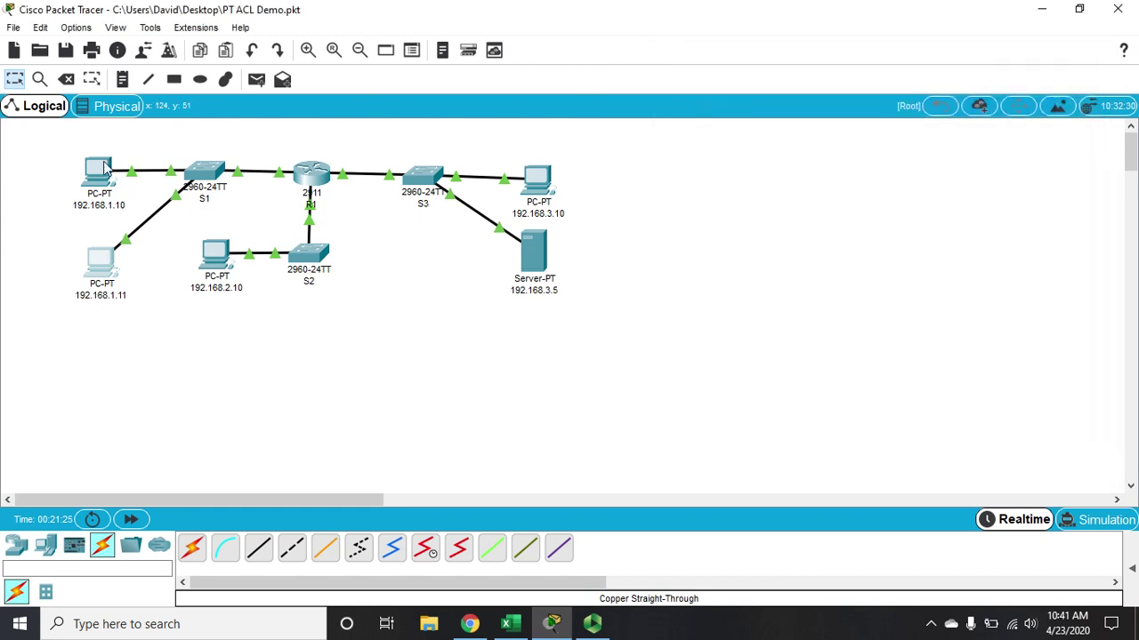
Step: Ping 192.168.2.10 from the command prompt of PC 192.168.1.10
left_click(98, 175)
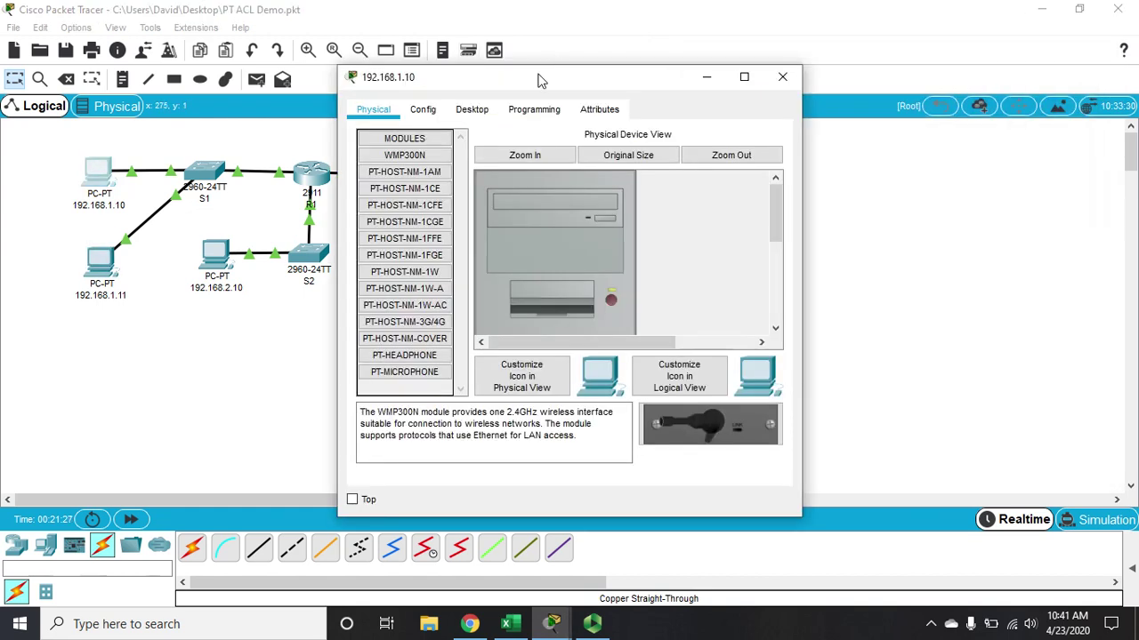
left_click_drag(551, 68, 841, 44)
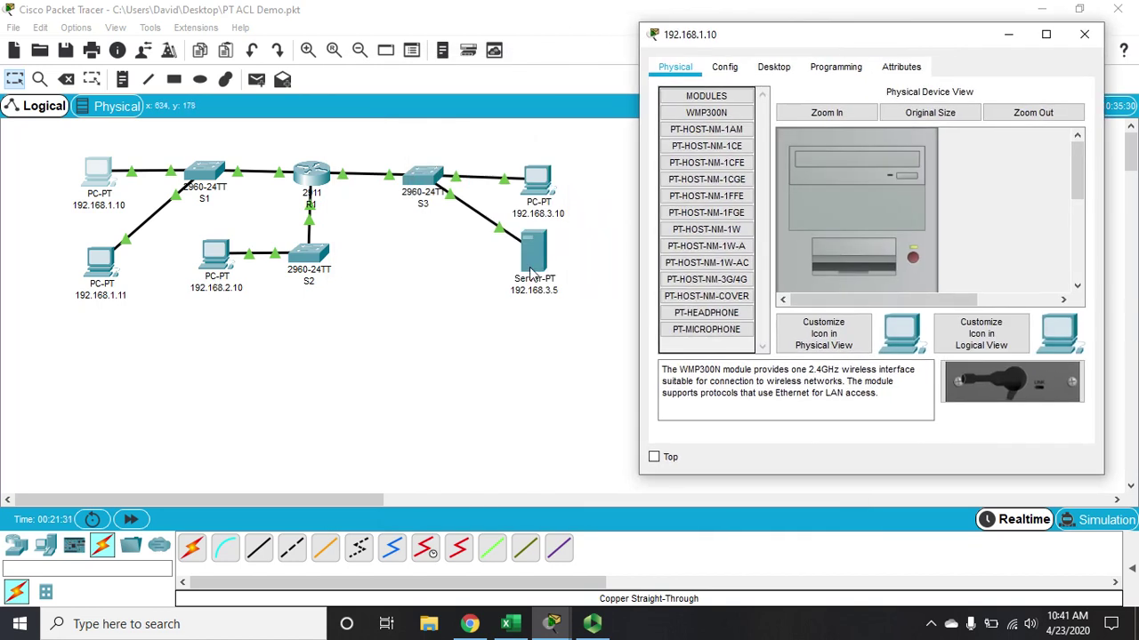
left_click(773, 69)
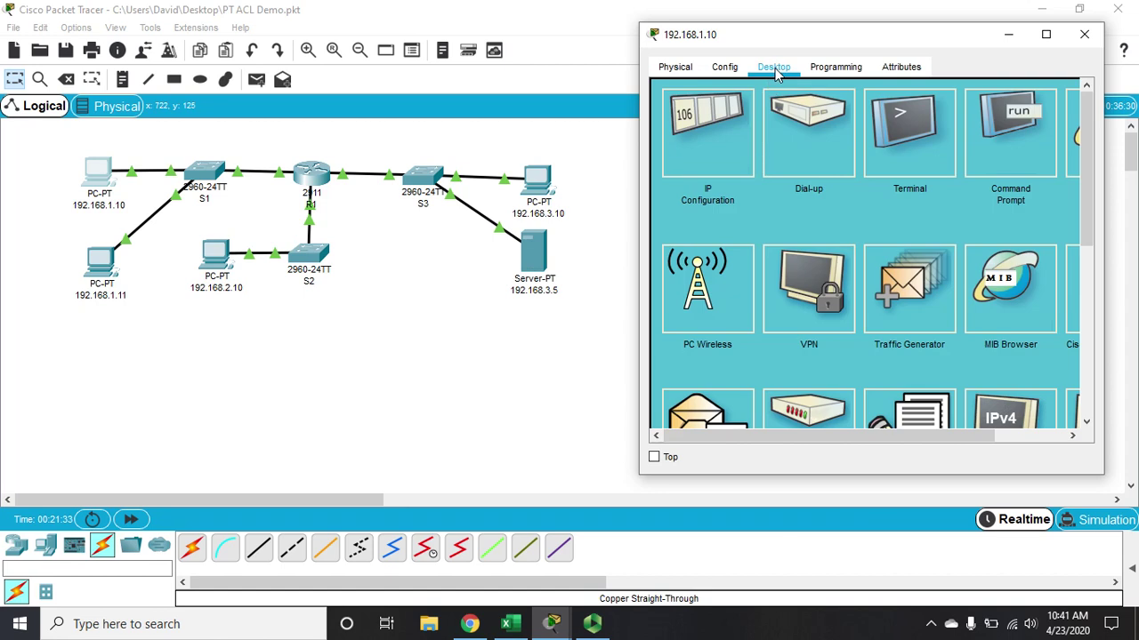
left_click(1032, 119)
type("ping ")
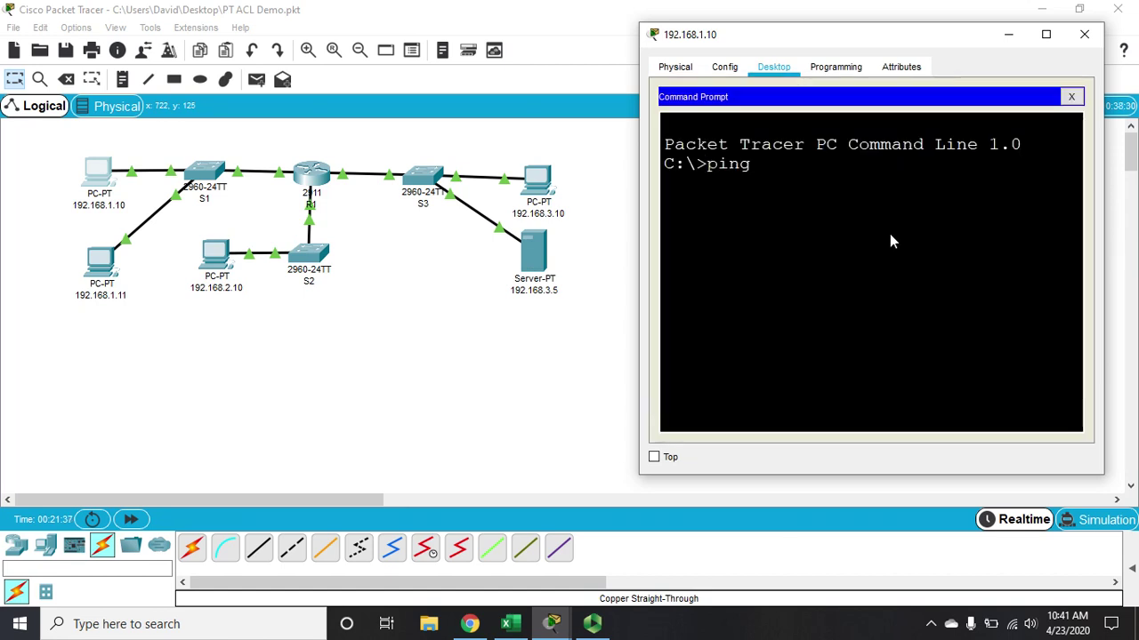
type("192.168.")
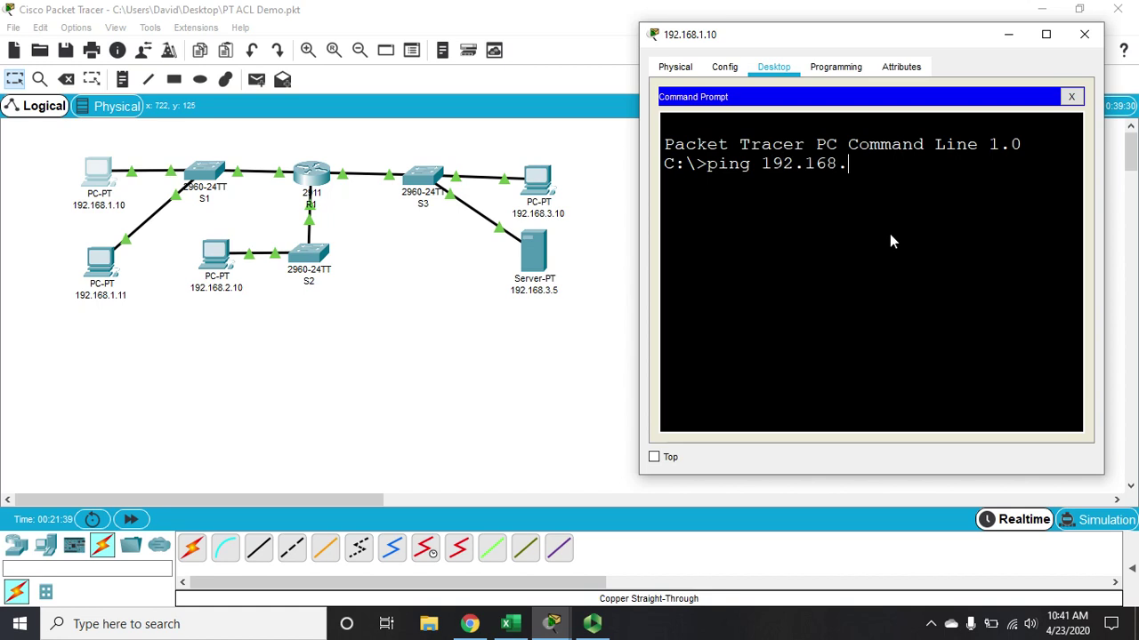
type("2.10")
key("Return")
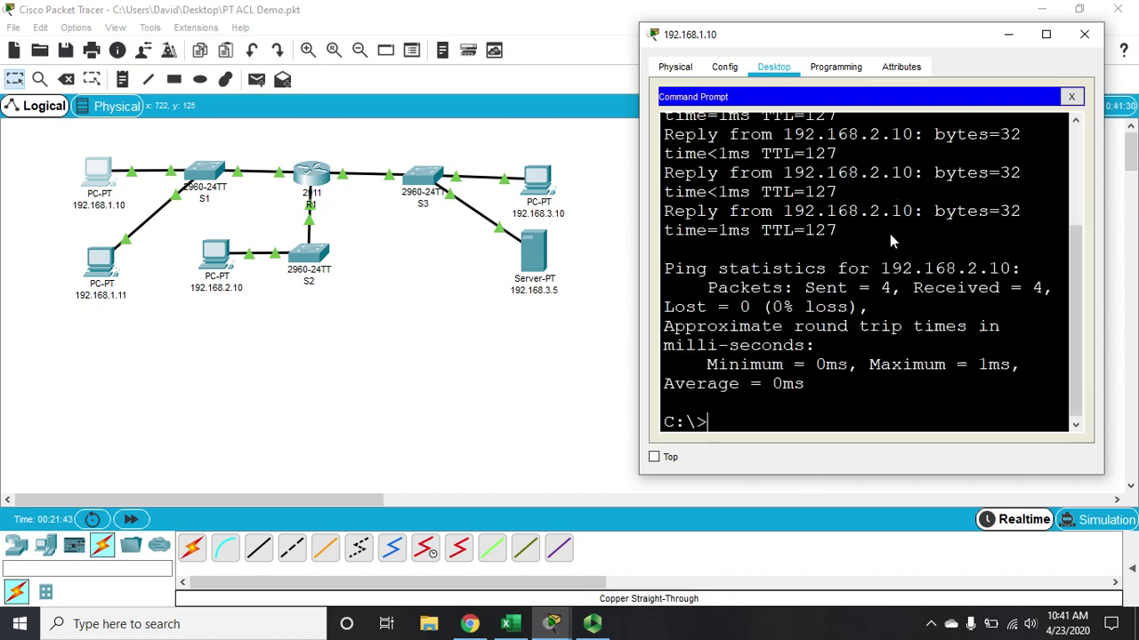
Step: Ping server 192.168.3.5 from PC 192.168.1.10
key("Up")
key("BackSpace")
key("BackSpace")
key("BackSpace")
key("BackSpace")
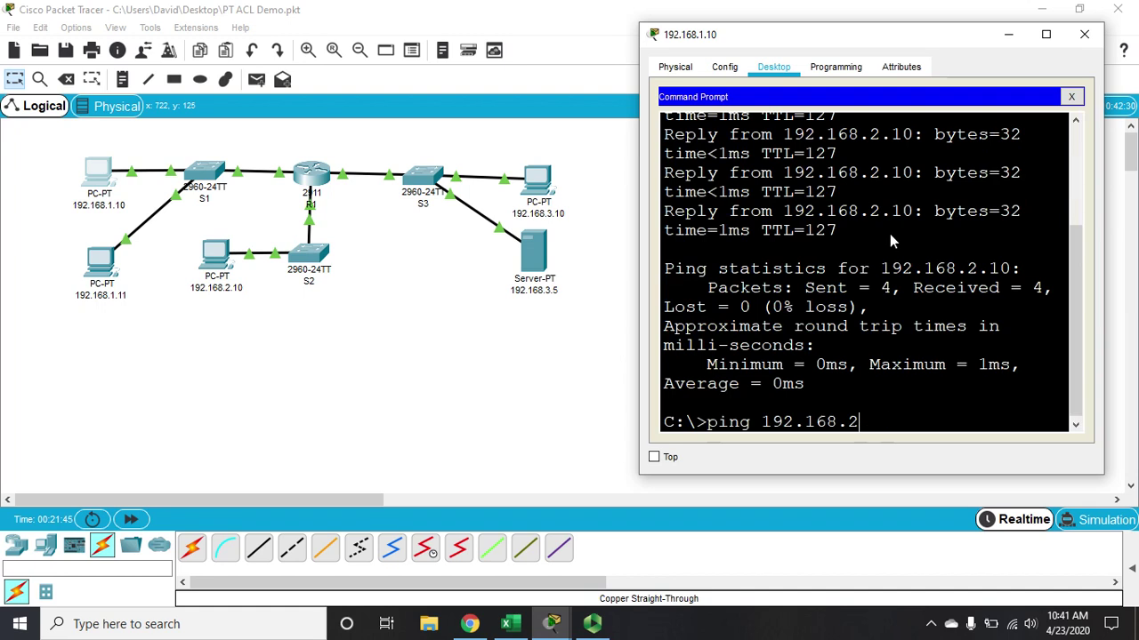
type("3.5")
key("Return")
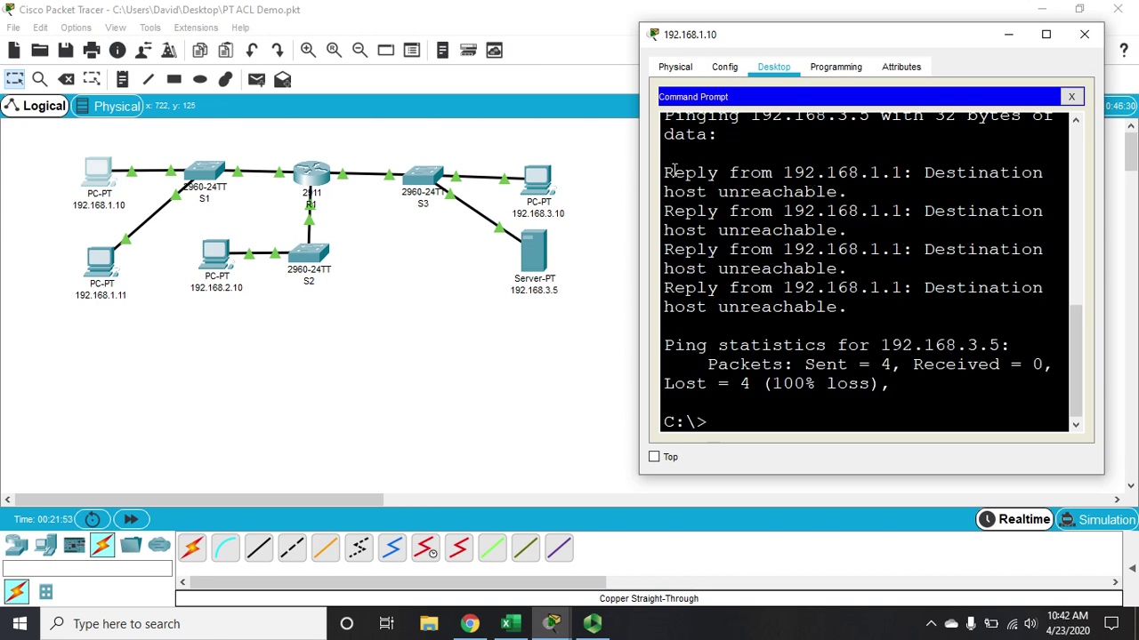
Step: Examine the source address and message of the first reply in the ping output, and close the window of PC 192.168.1.10
left_click_drag(665, 171, 903, 171)
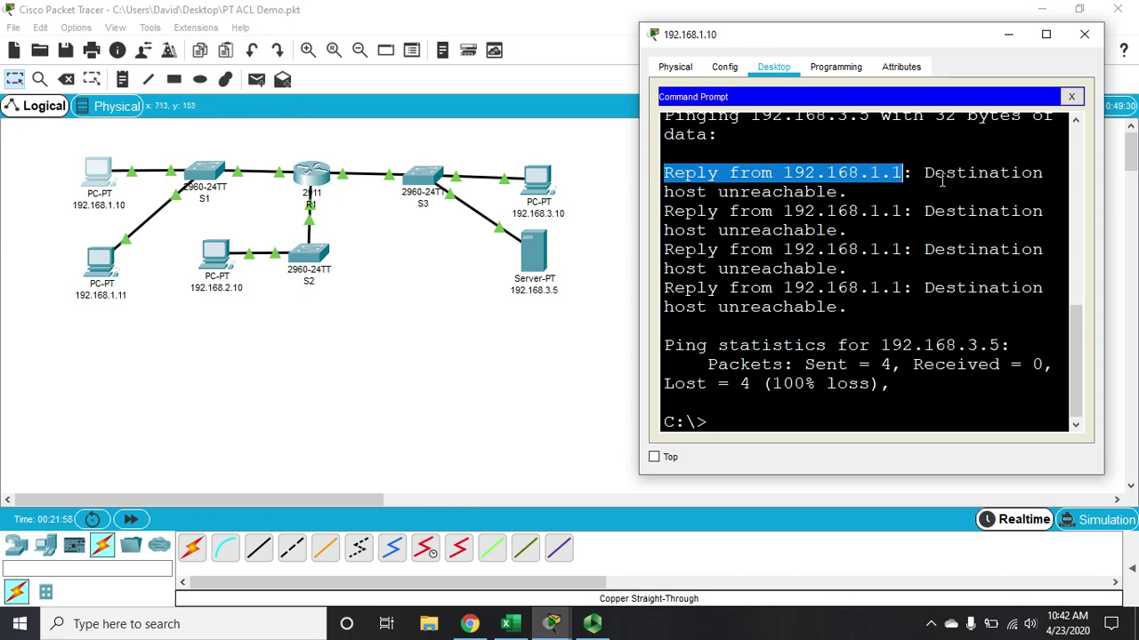
left_click_drag(925, 172, 937, 192)
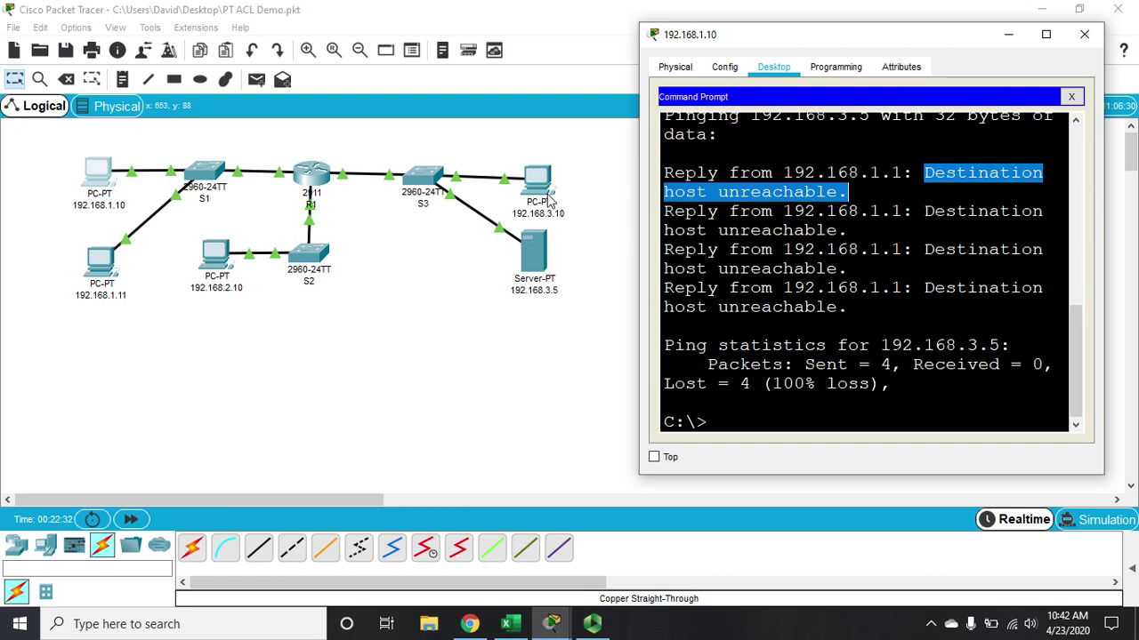
left_click(767, 414)
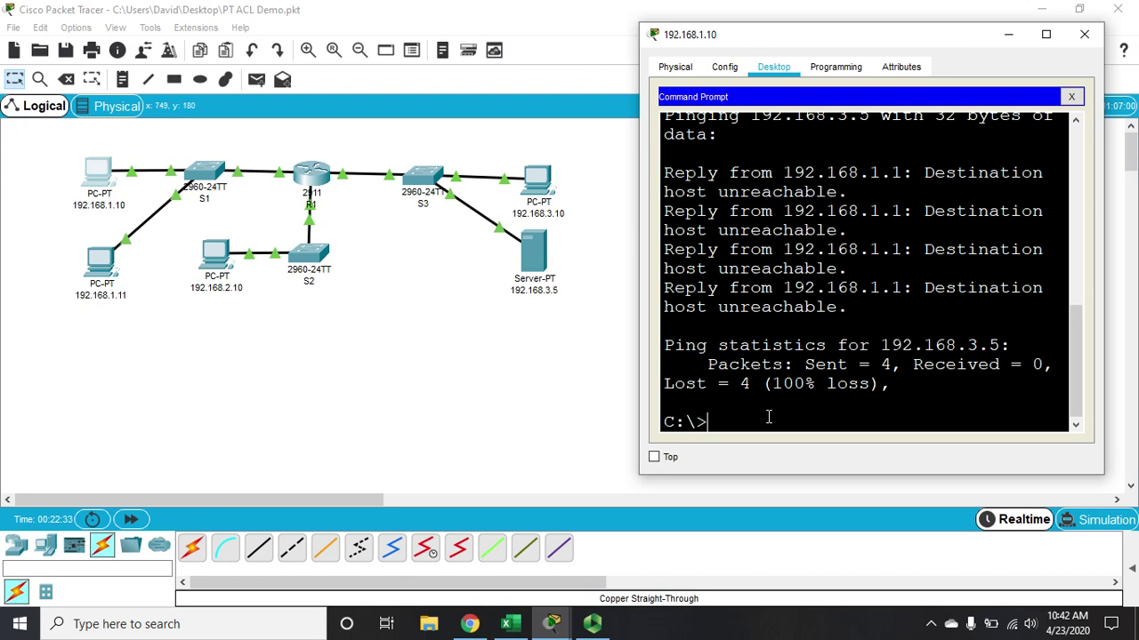
left_click(1083, 33)
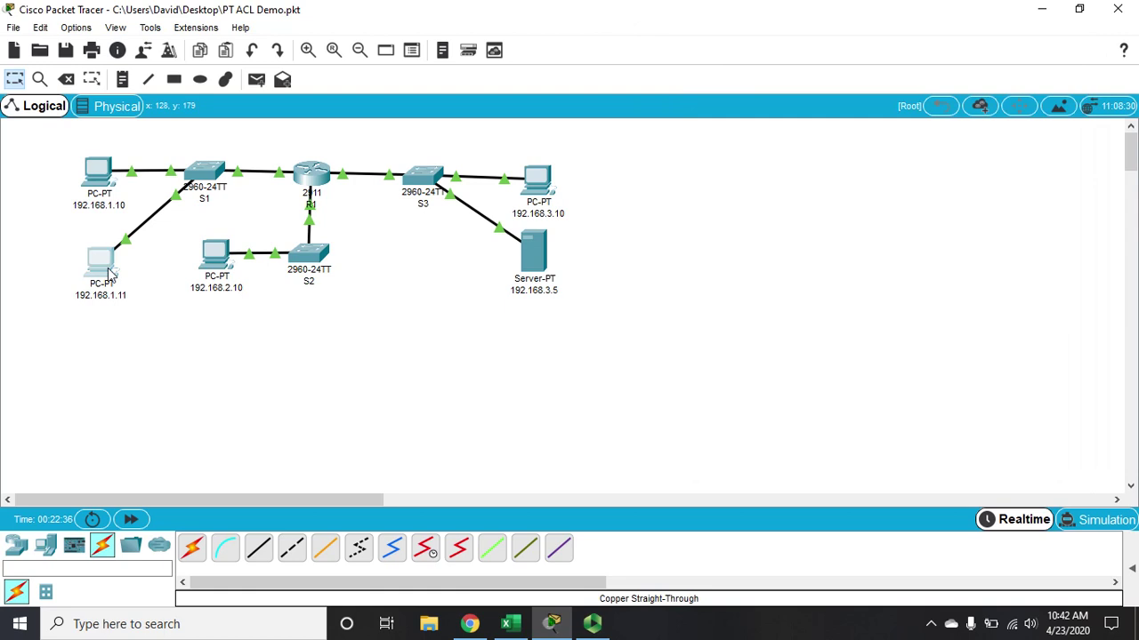
Step: Ping 192.168.3.10 from the command prompt of PC 192.168.1.11 and close that PC's window
left_click(108, 272)
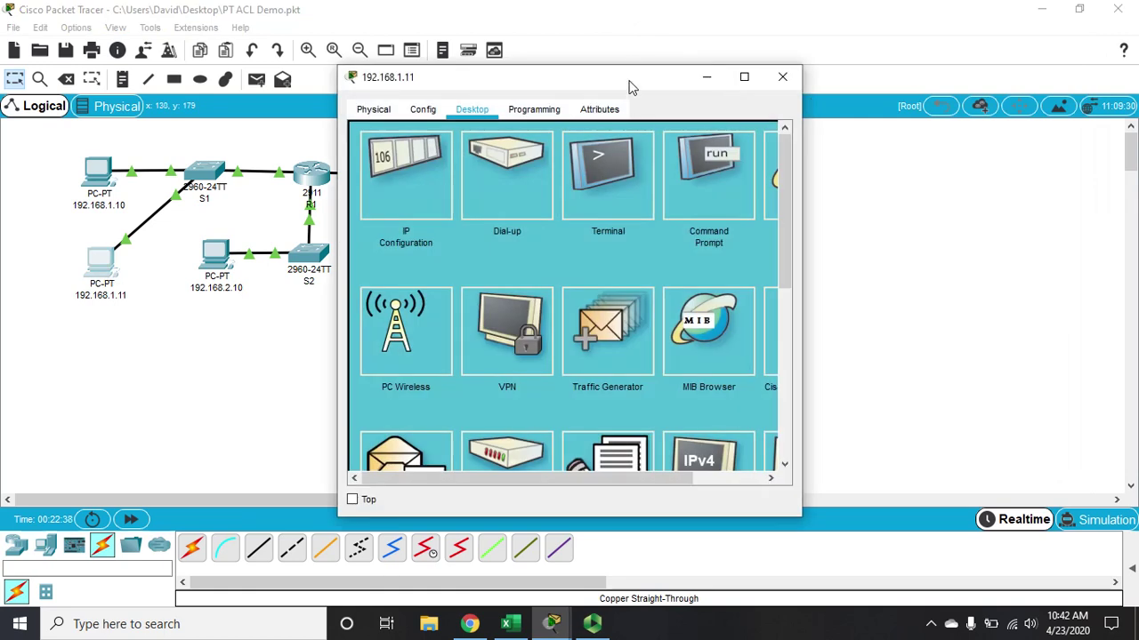
left_click_drag(628, 86, 941, 52)
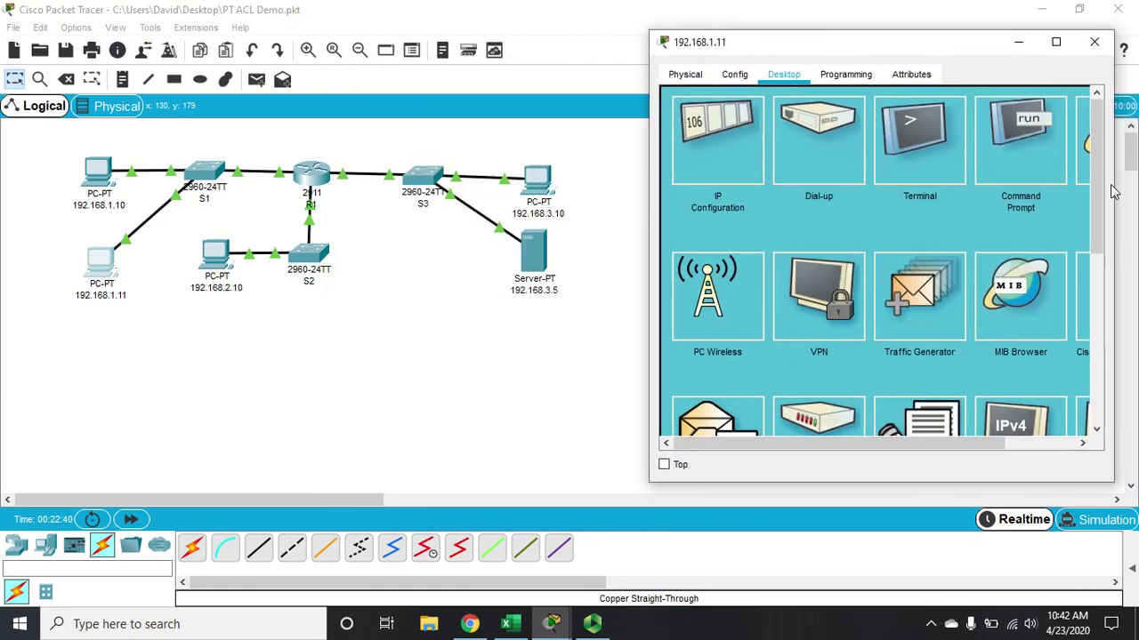
left_click(1039, 161)
key("Return")
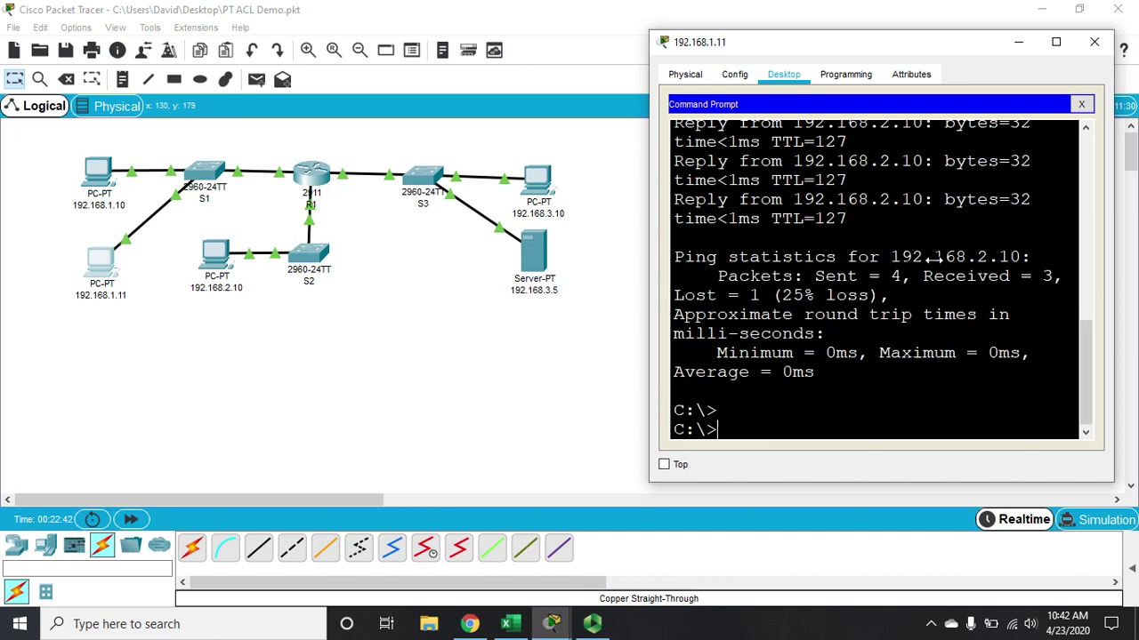
type("ping 192.168.3.10")
key("Return")
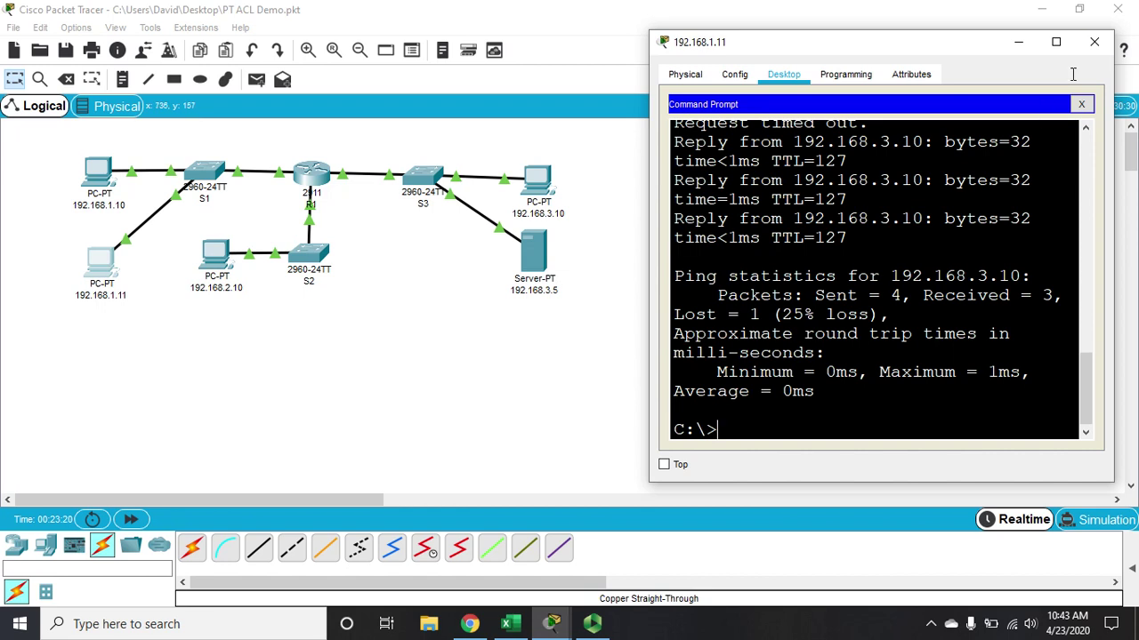
left_click(1095, 42)
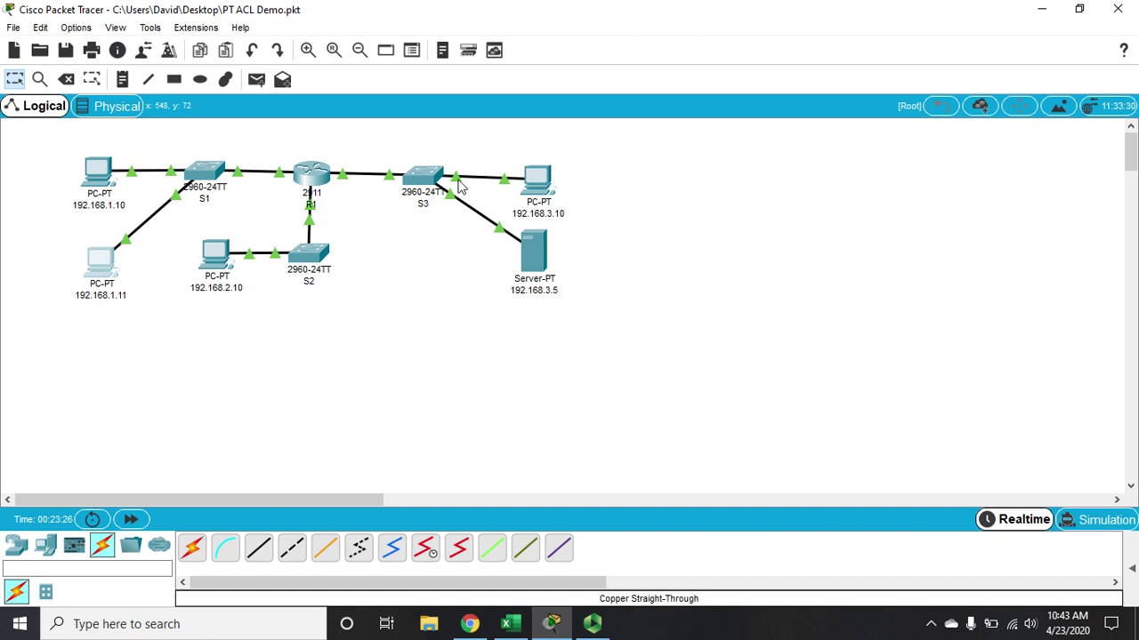
Step: Ping 192.168.1.10 from the command prompt of PC 192.168.3.10 and close that PC's window
left_click(546, 190)
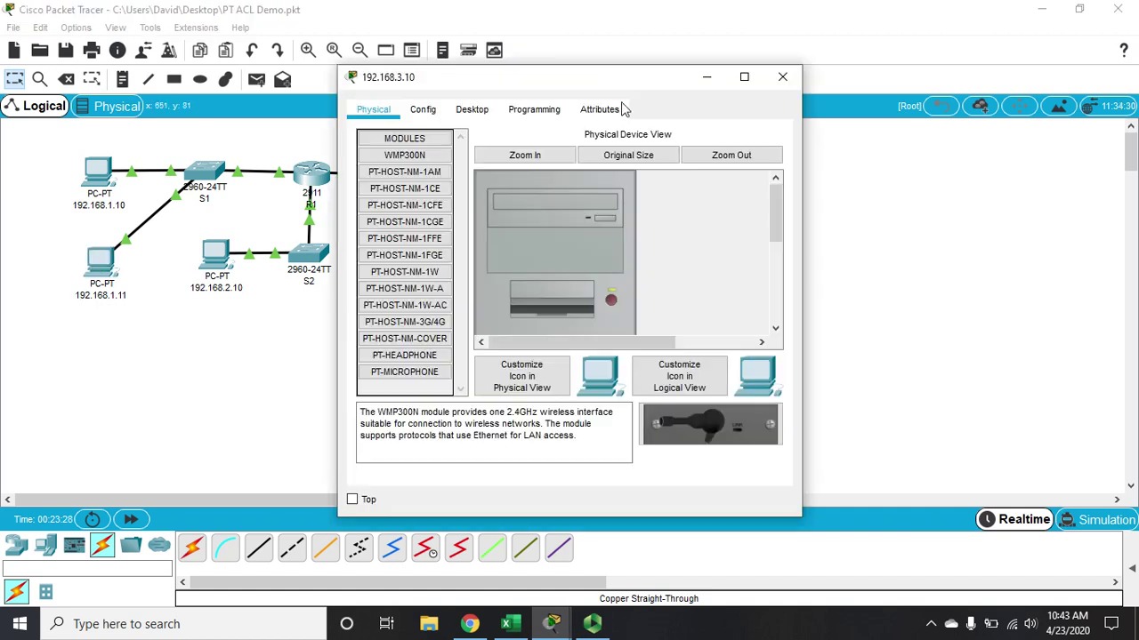
left_click_drag(606, 83, 898, 56)
left_click(767, 83)
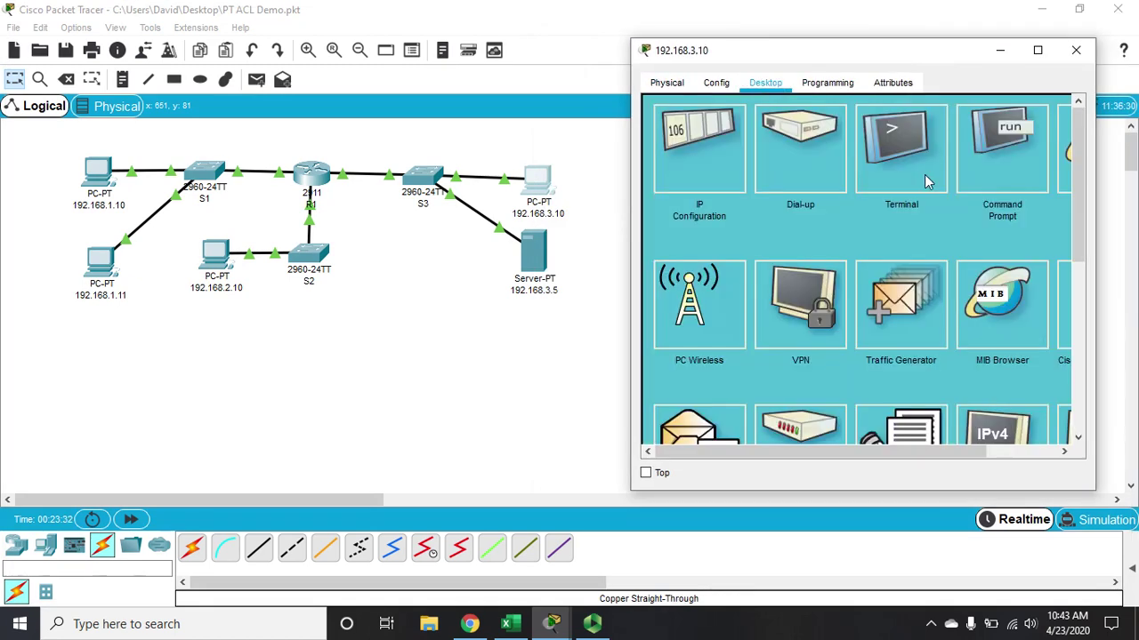
left_click(1017, 135)
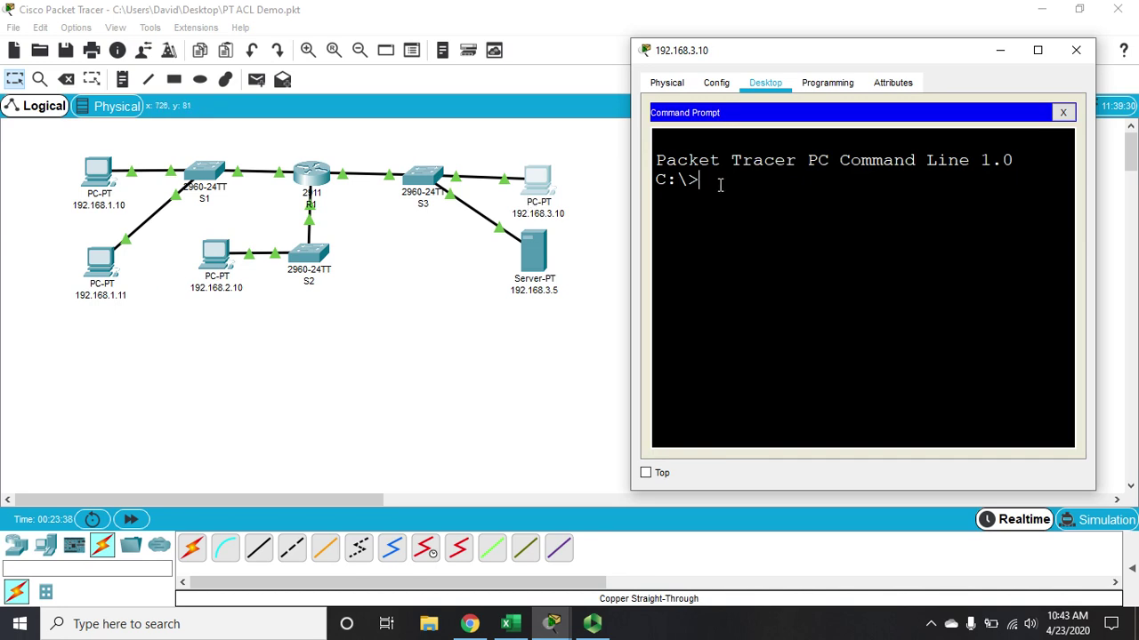
type("ping 192.168.1.")
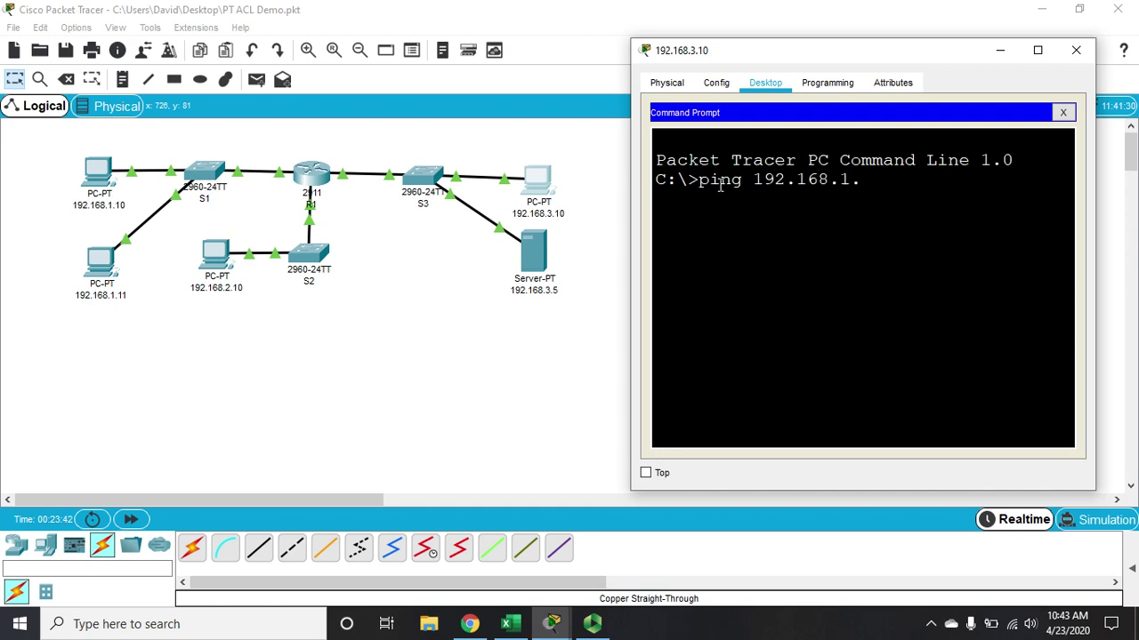
type("10")
key("Return")
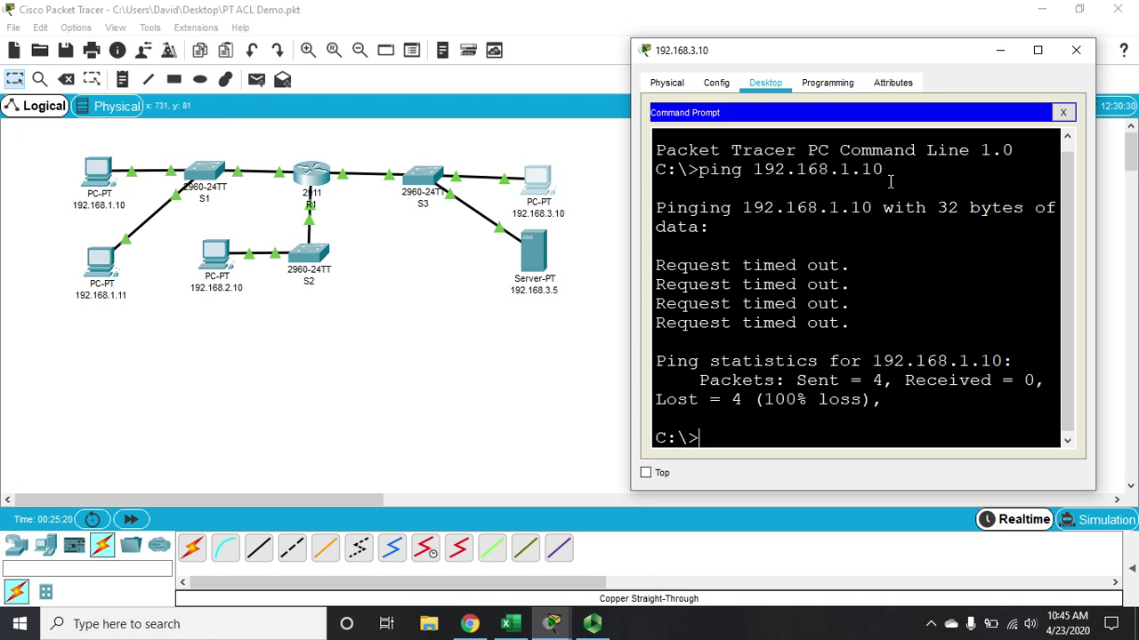
left_click(1076, 50)
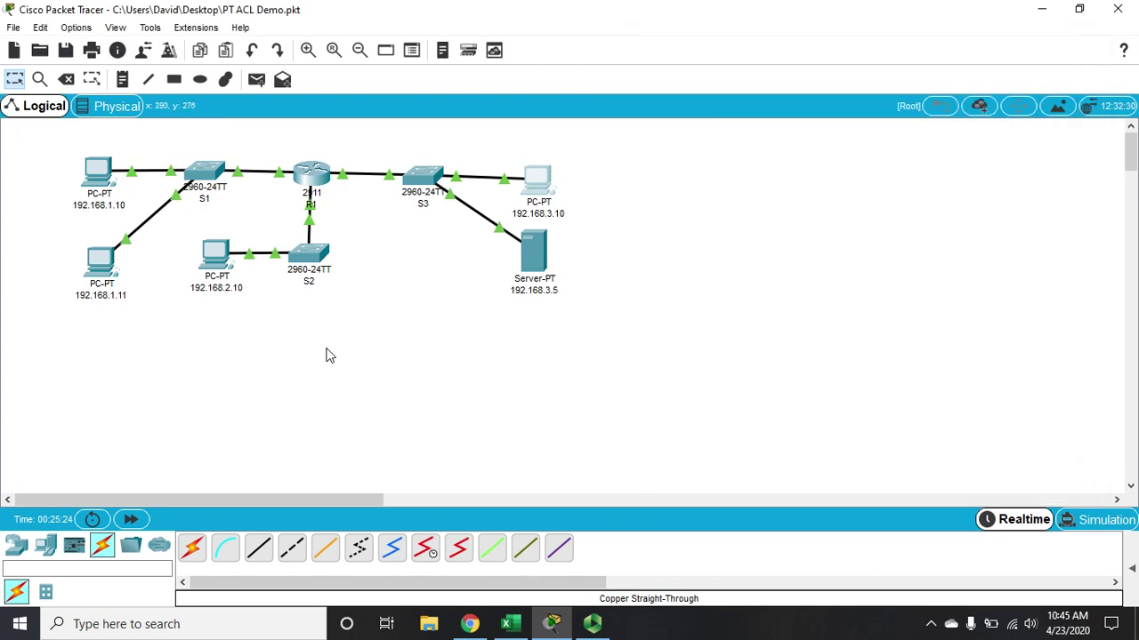